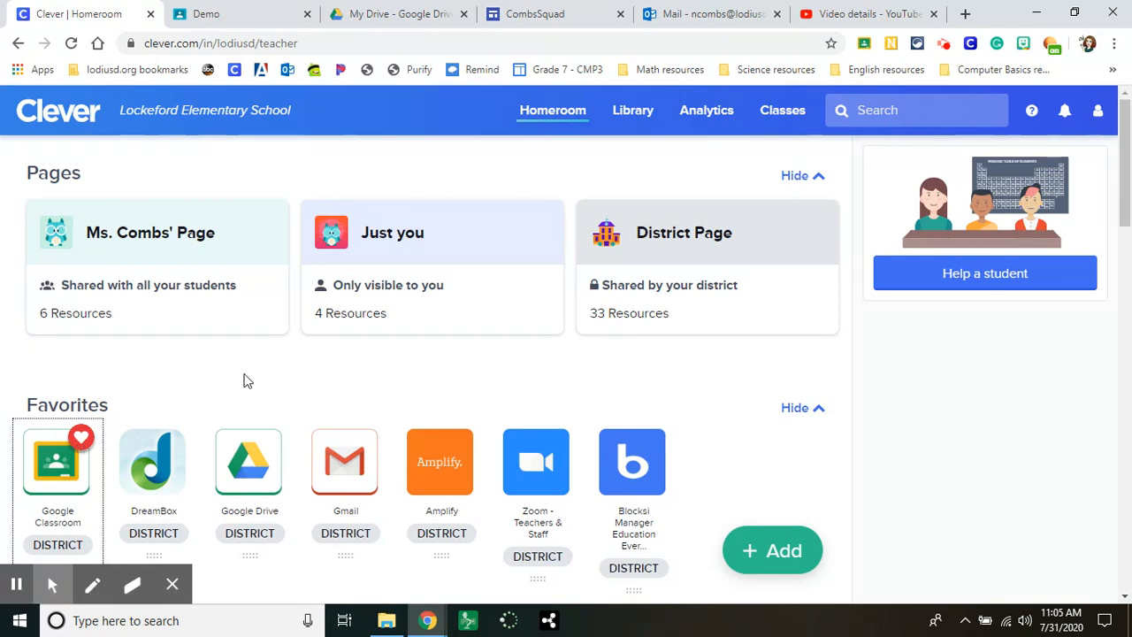
# Review the online learning resources on the teacher page shared with all students and return to the homeroom.
pyautogui.scroll(-2, 204, 410)
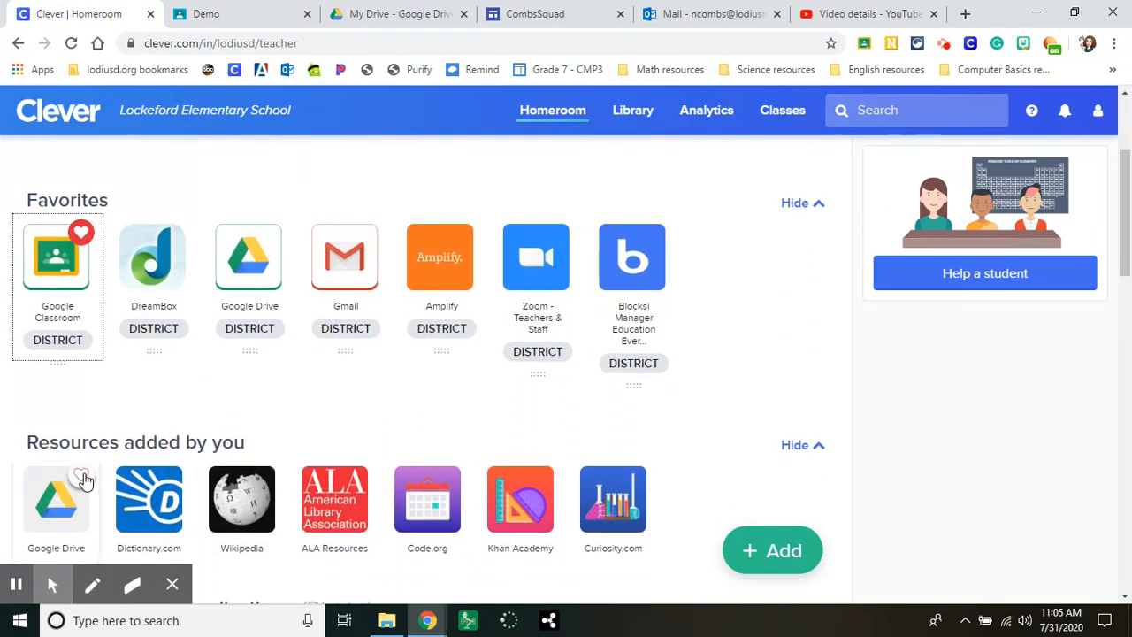
pyautogui.scroll(1, 209, 406)
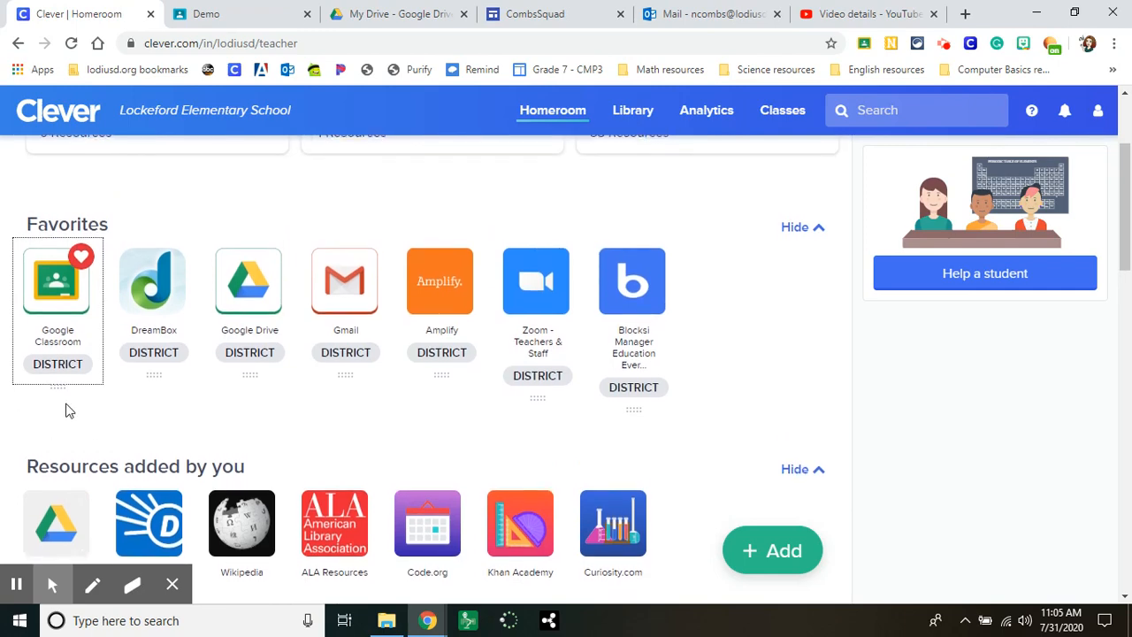
pyautogui.scroll(1, 257, 228)
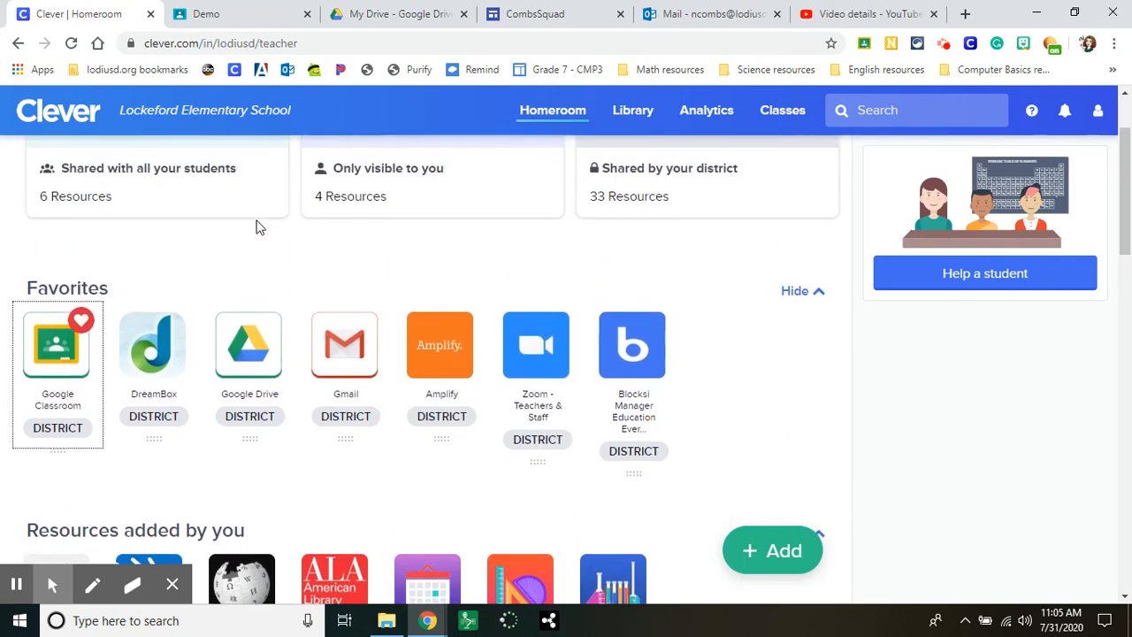
pyautogui.scroll(1, 257, 227)
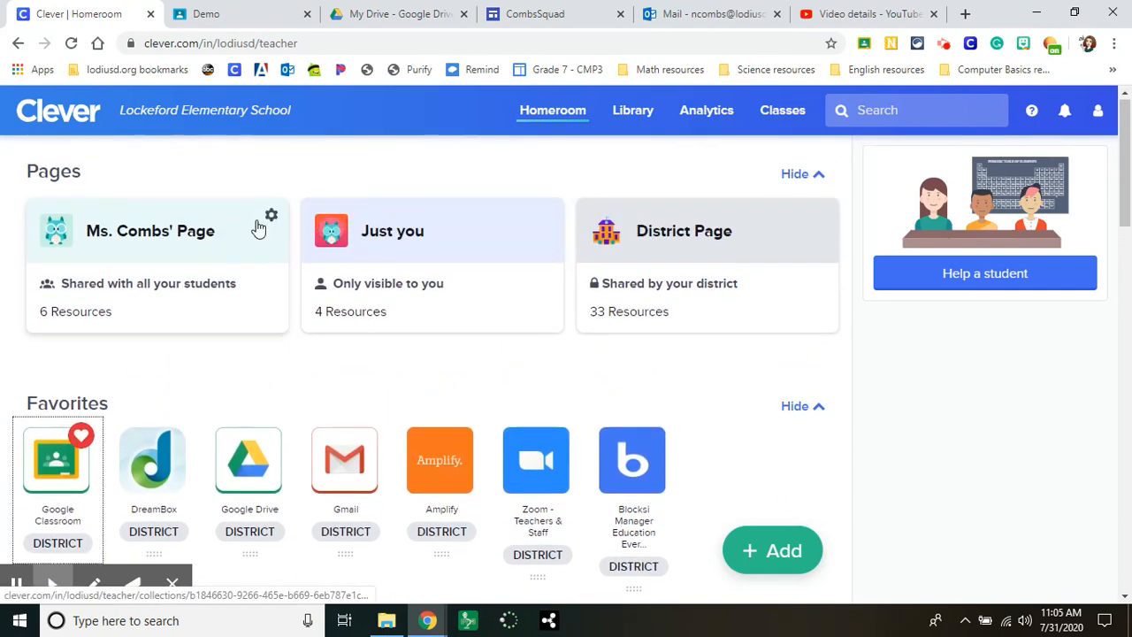
pyautogui.click(151, 245)
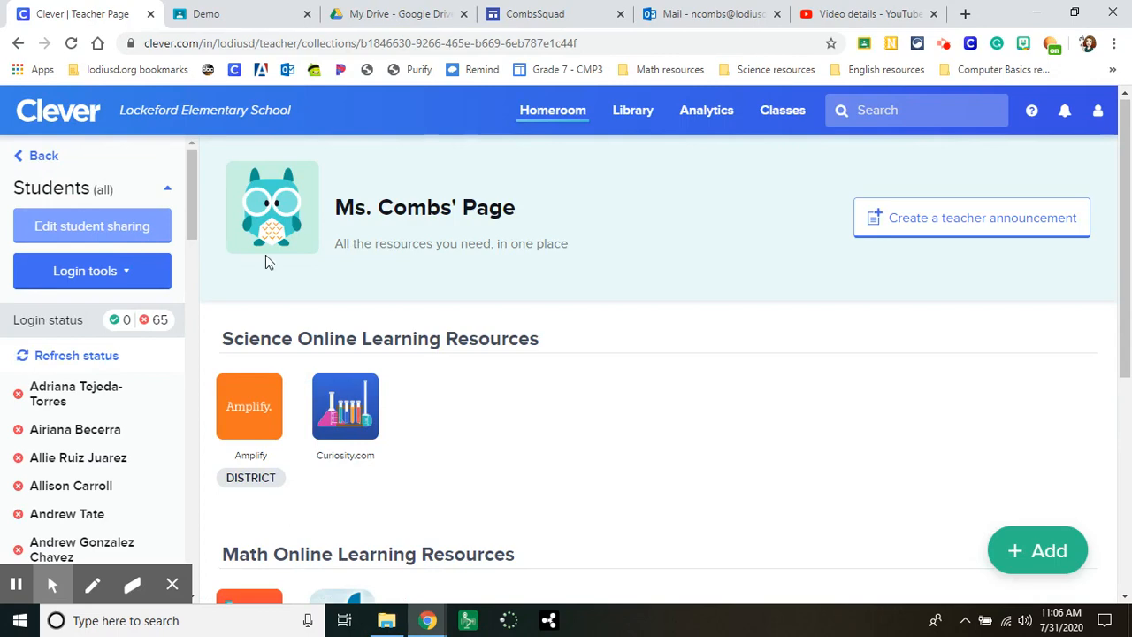
pyautogui.scroll(-5, 508, 397)
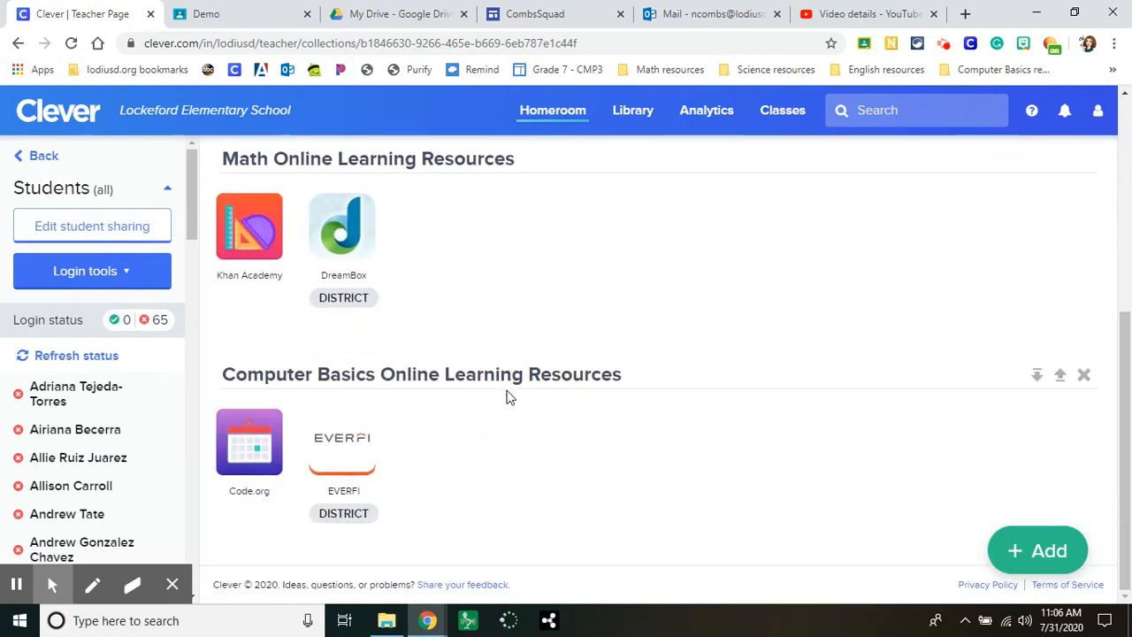
pyautogui.scroll(5, 721, 451)
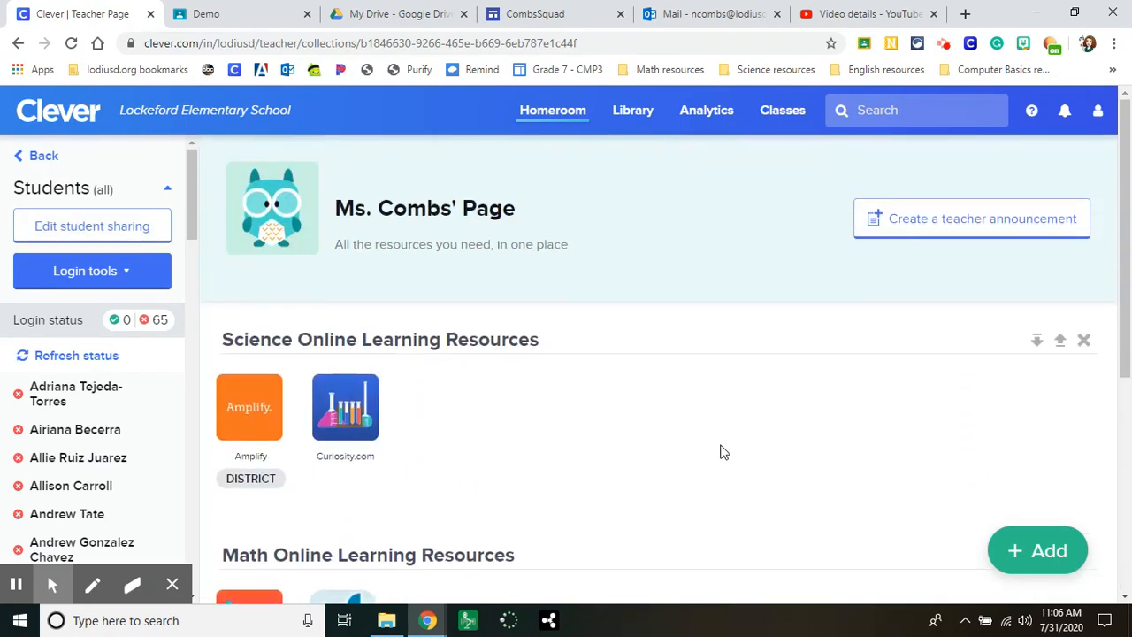
pyautogui.click(38, 158)
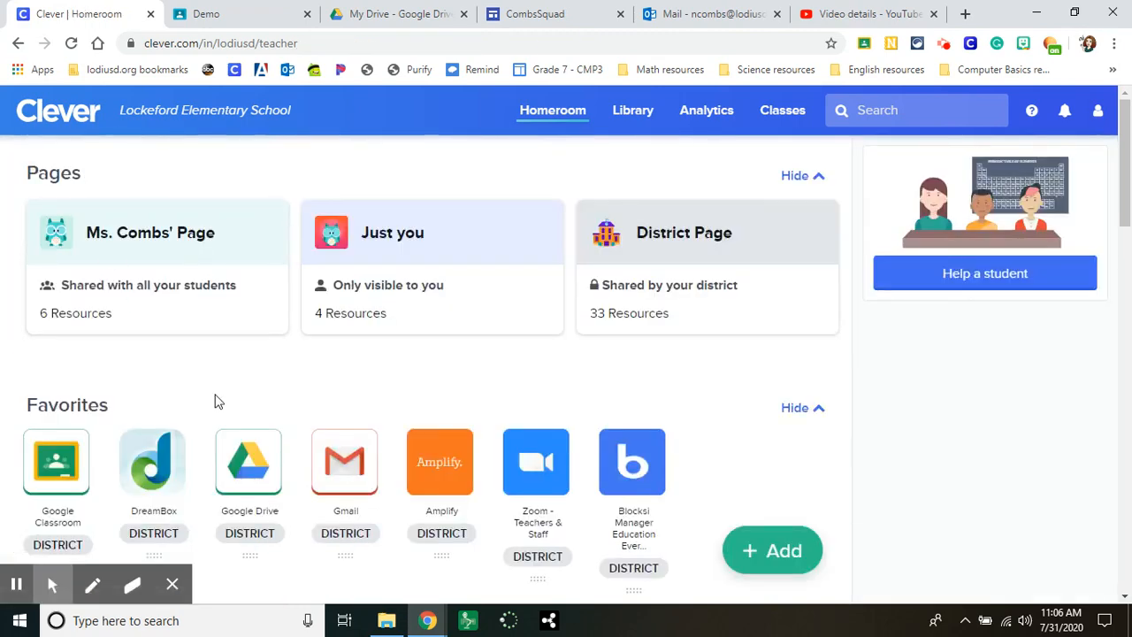
# Look over the homeroom's app sections and open Google Drive from the favorites.
pyautogui.scroll(-1, 384, 384)
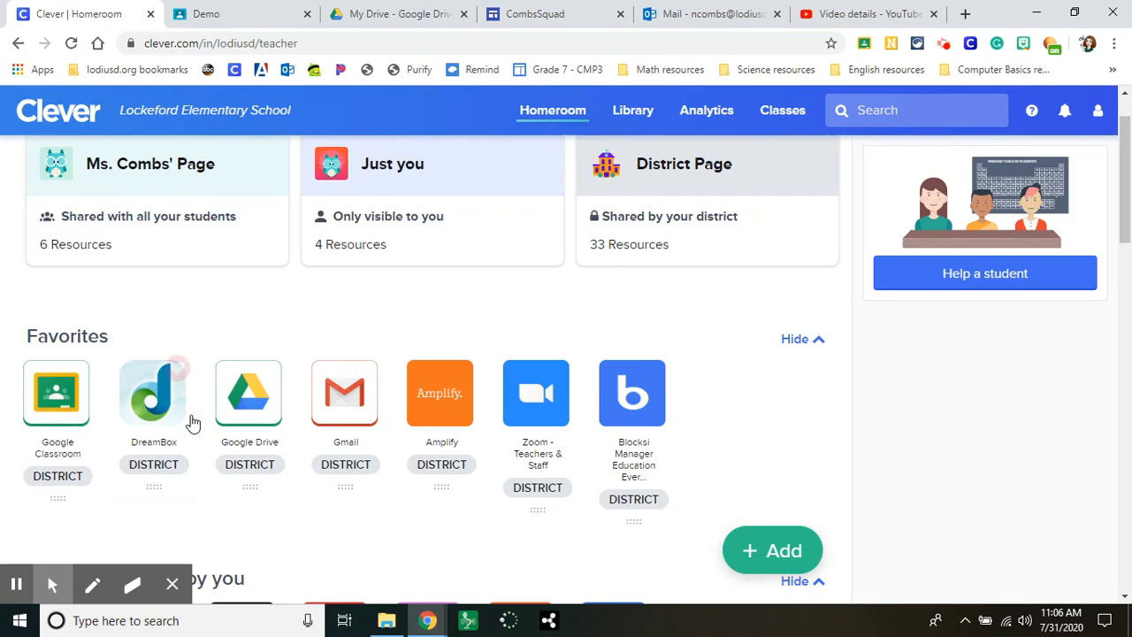
pyautogui.scroll(-1, 197, 534)
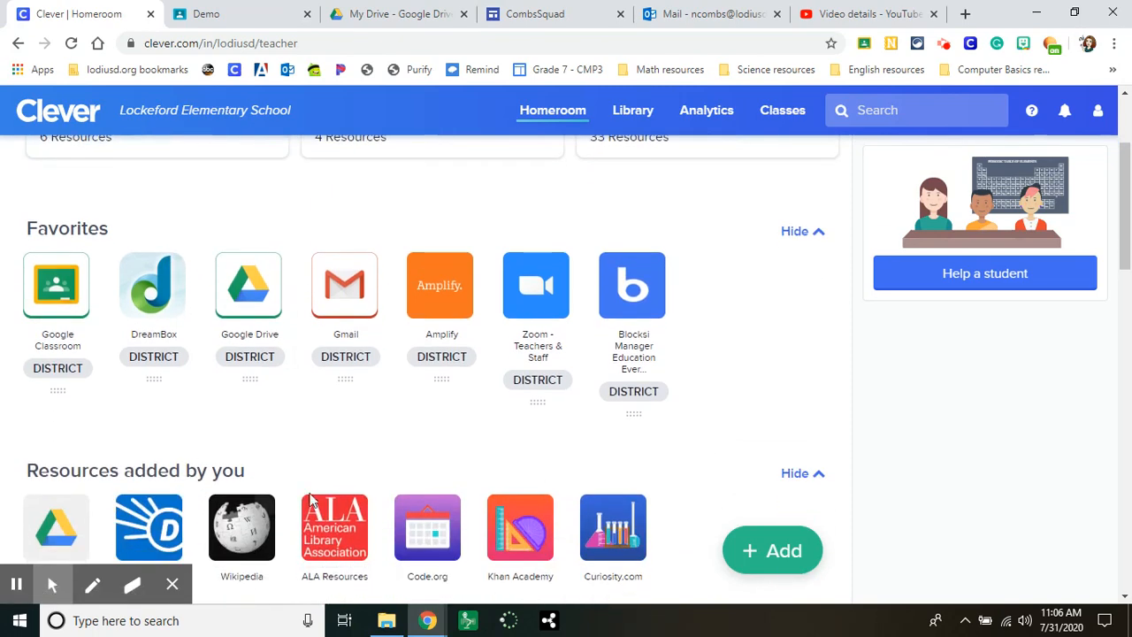
pyautogui.scroll(-5, 902, 427)
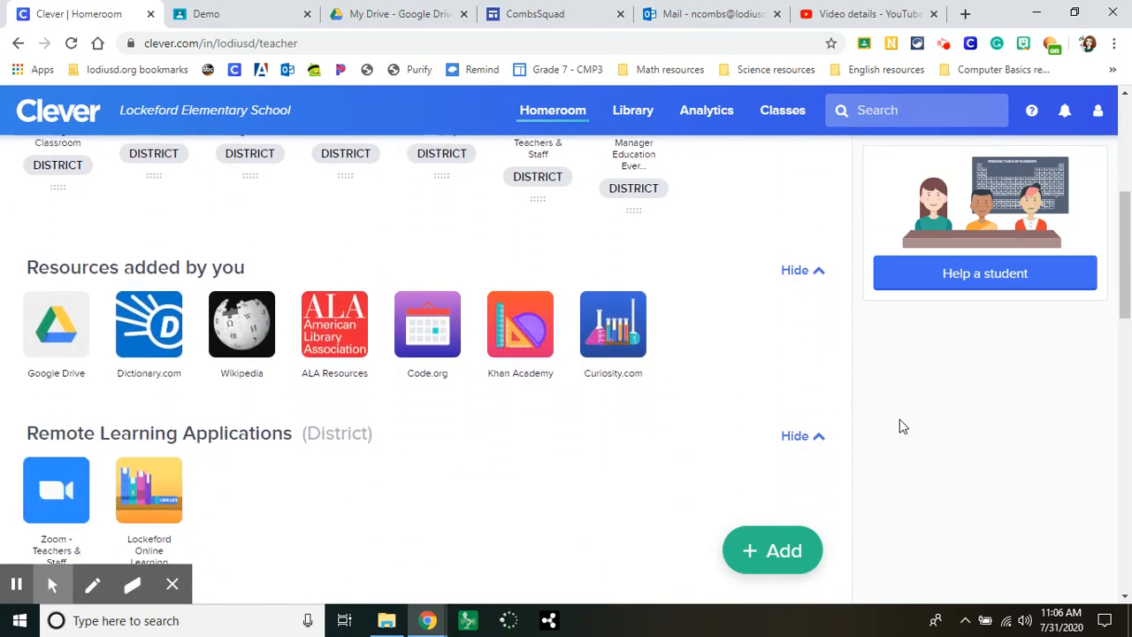
pyautogui.scroll(-1, 902, 427)
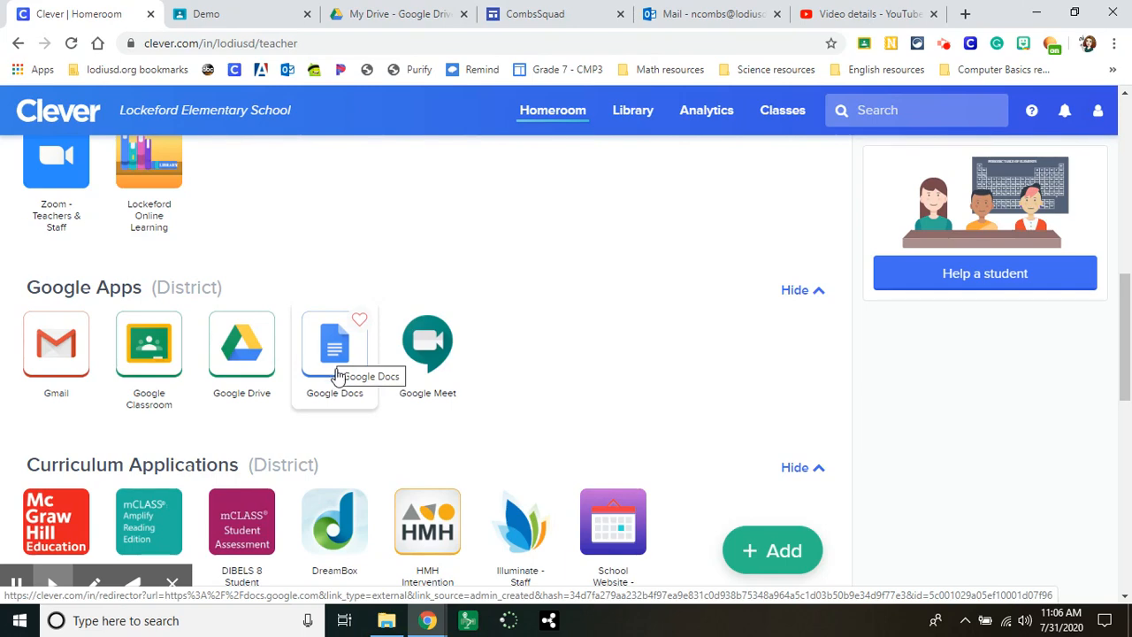
pyautogui.scroll(5, 336, 374)
pyautogui.scroll(2, 337, 376)
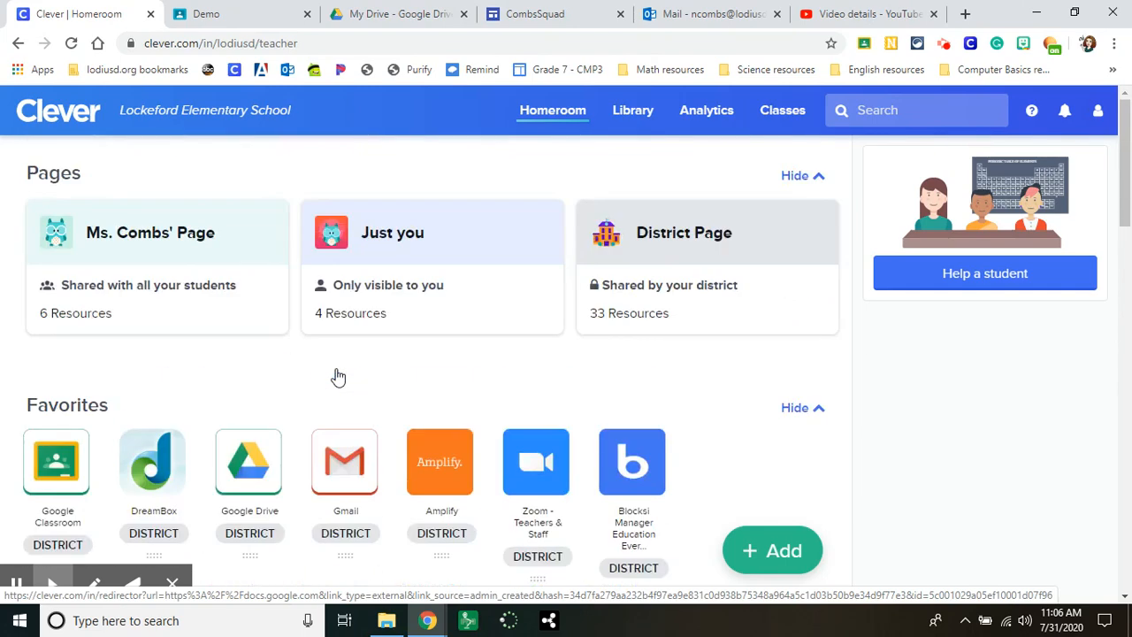
pyautogui.click(251, 472)
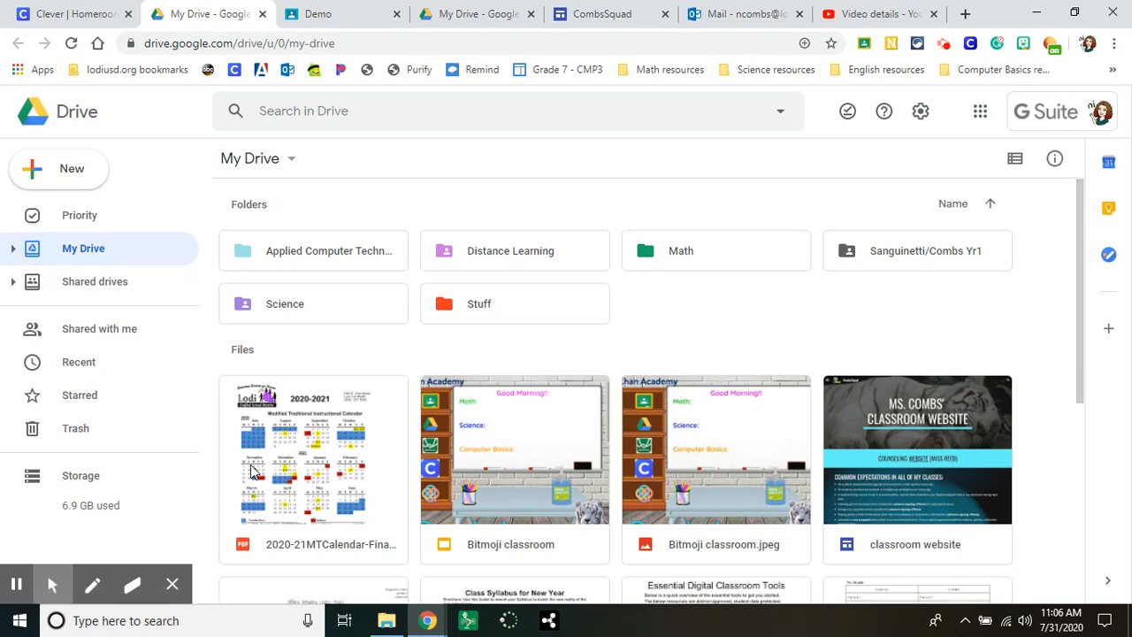
# Create a blank Google Docs document from My Drive and set its font size to 12.
pyautogui.scroll(-3, 297, 375)
pyautogui.scroll(2, 297, 375)
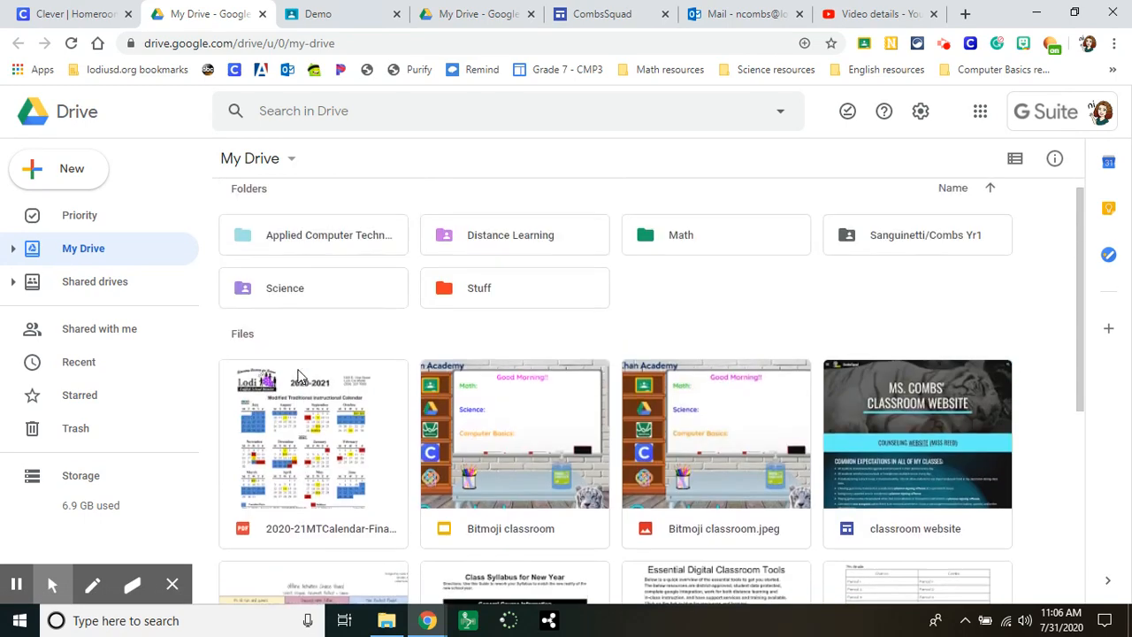
pyautogui.scroll(1, 297, 375)
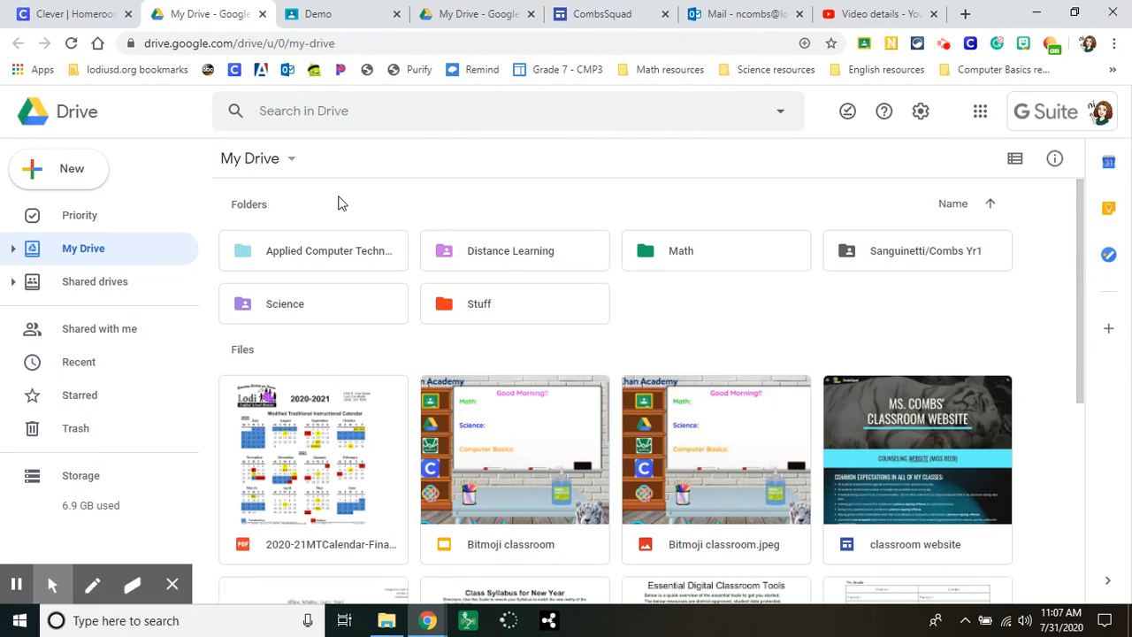
pyautogui.click(71, 176)
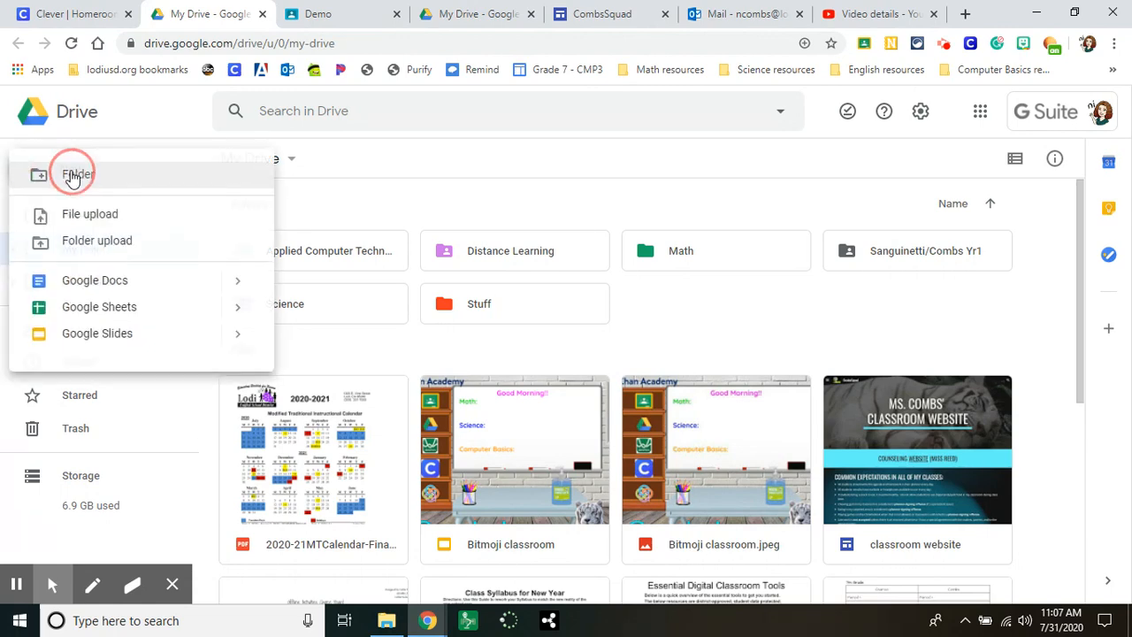
pyautogui.click(107, 283)
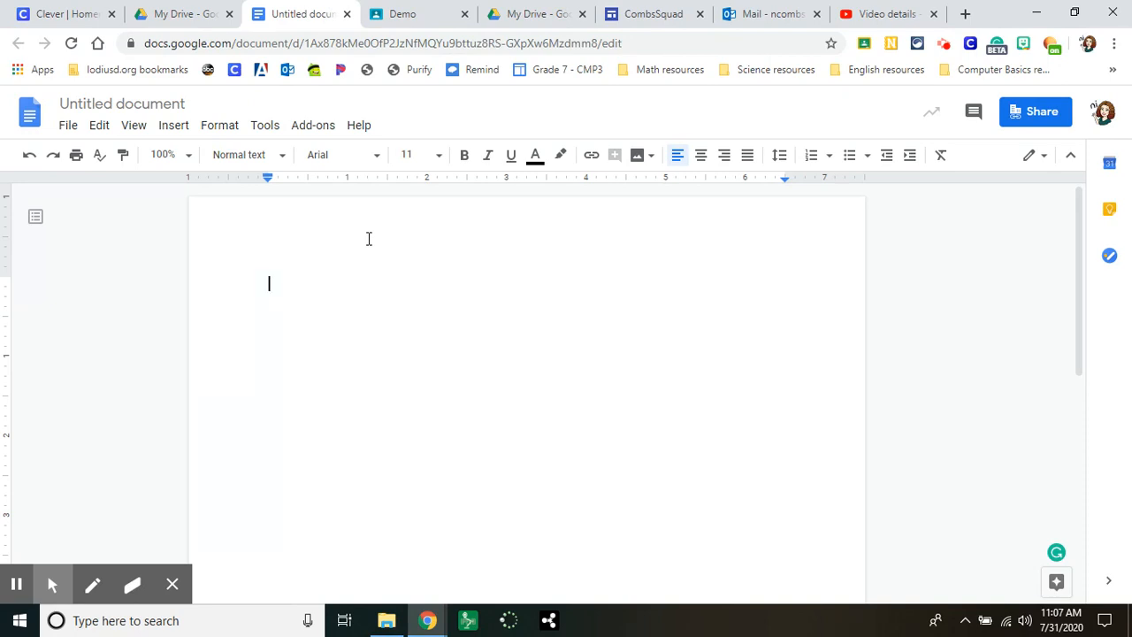
pyautogui.click(439, 157)
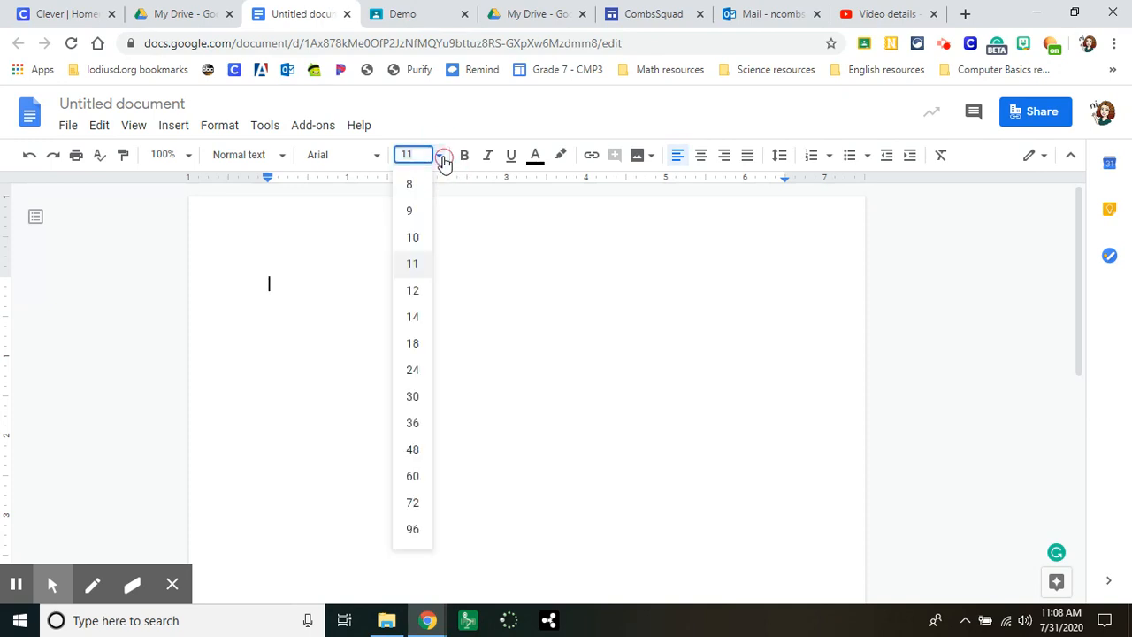
pyautogui.click(413, 292)
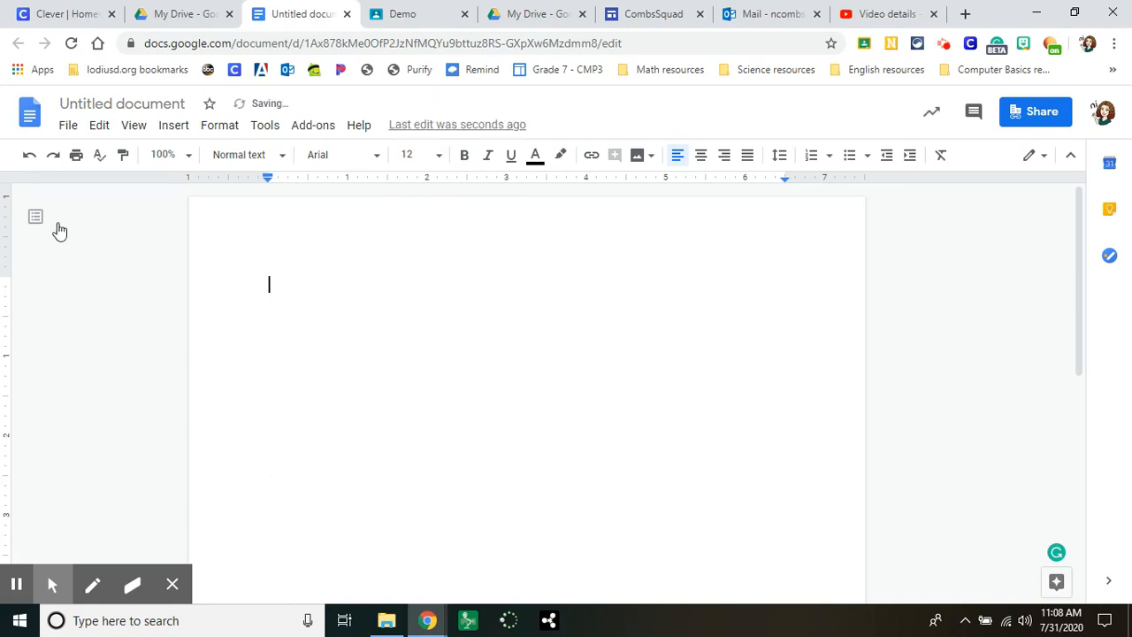
# Check the document's page setup options and its document details, closing both without changes.
pyautogui.click(71, 132)
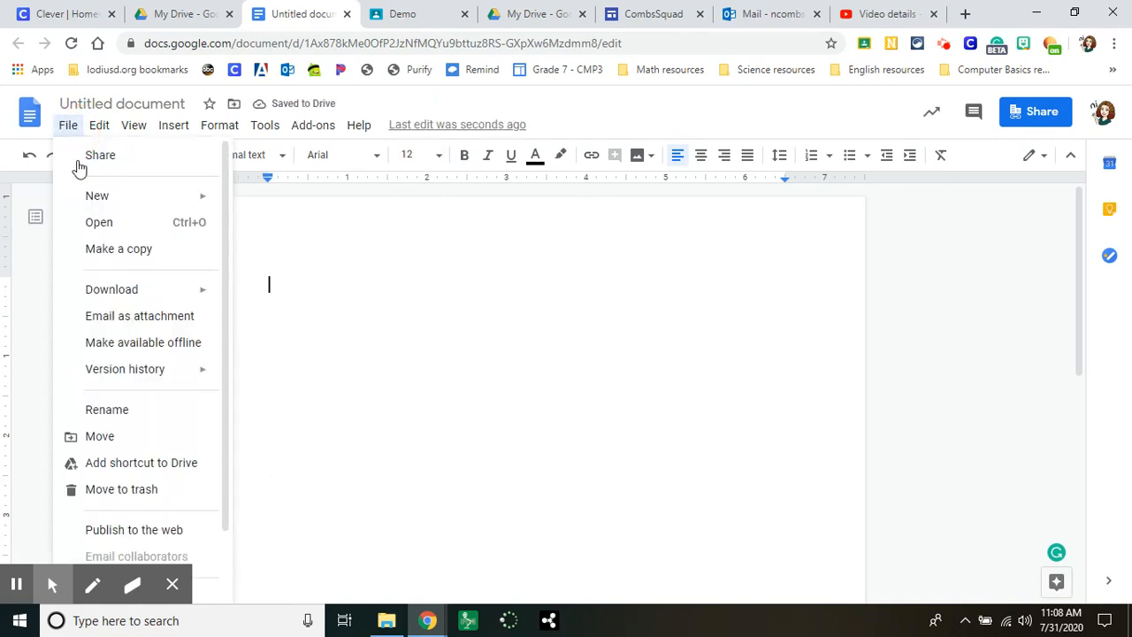
pyautogui.scroll(-2, 151, 363)
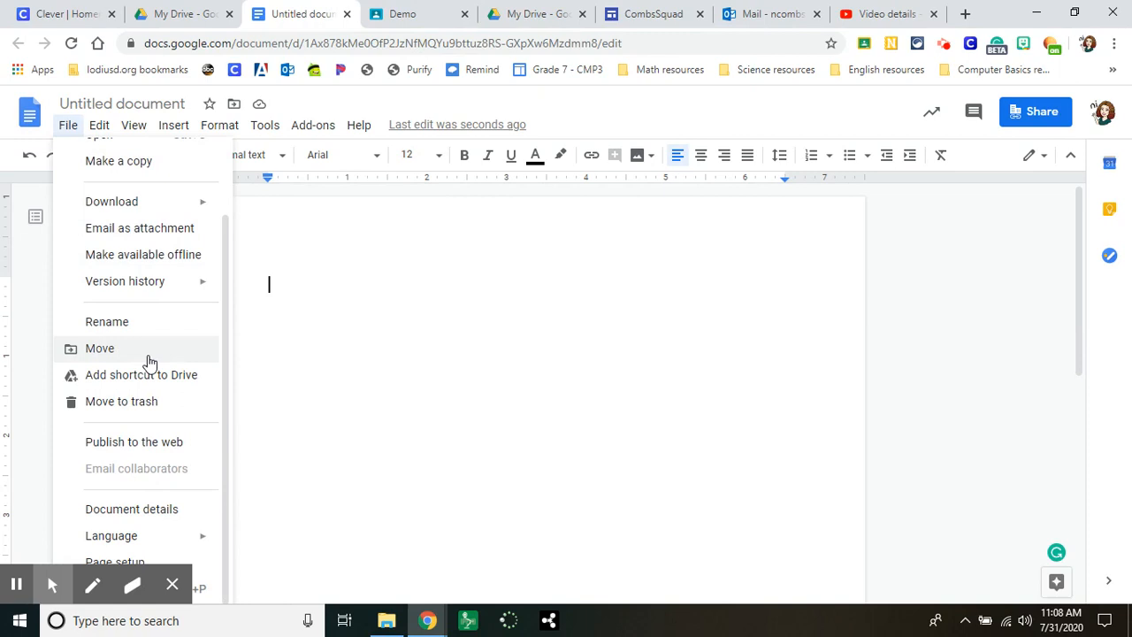
pyautogui.click(132, 563)
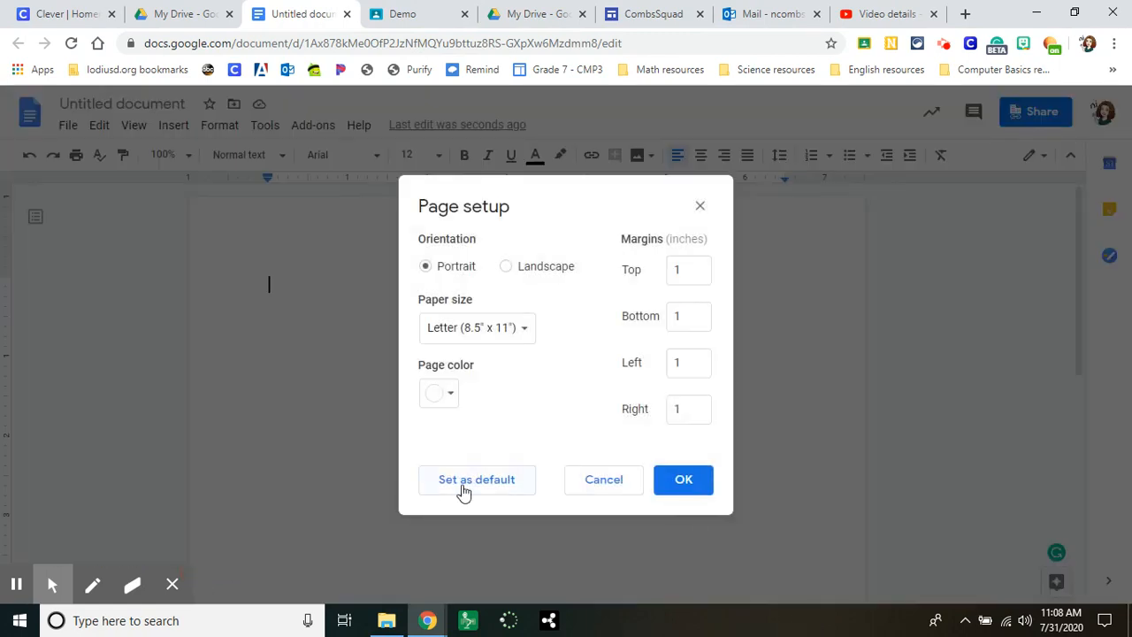
pyautogui.click(587, 481)
pyautogui.click(65, 125)
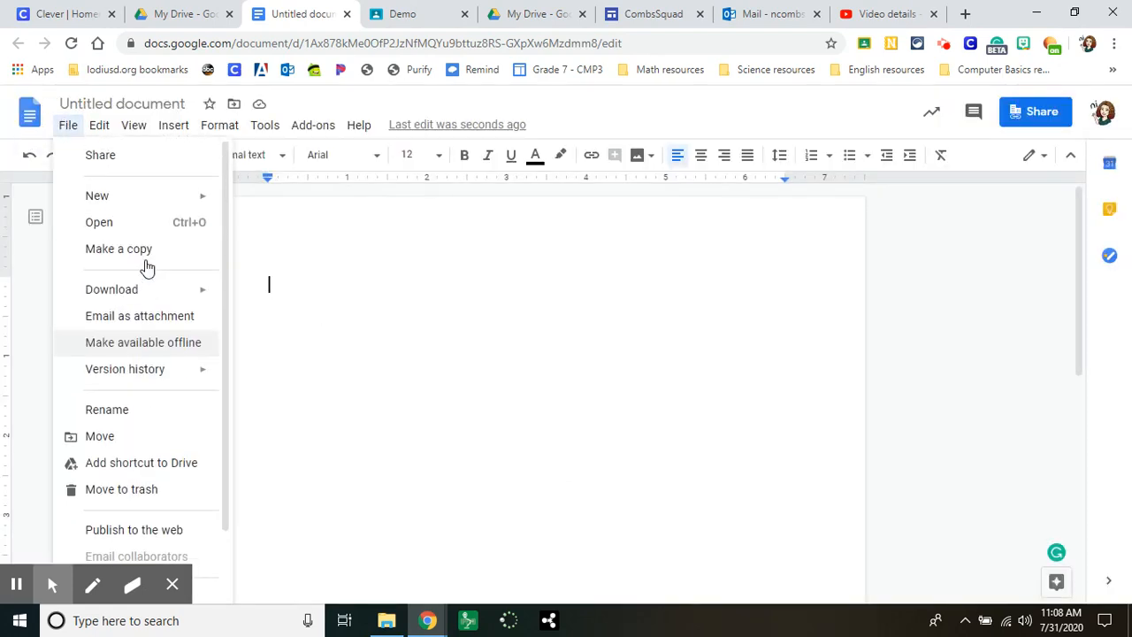
pyautogui.scroll(-3, 147, 267)
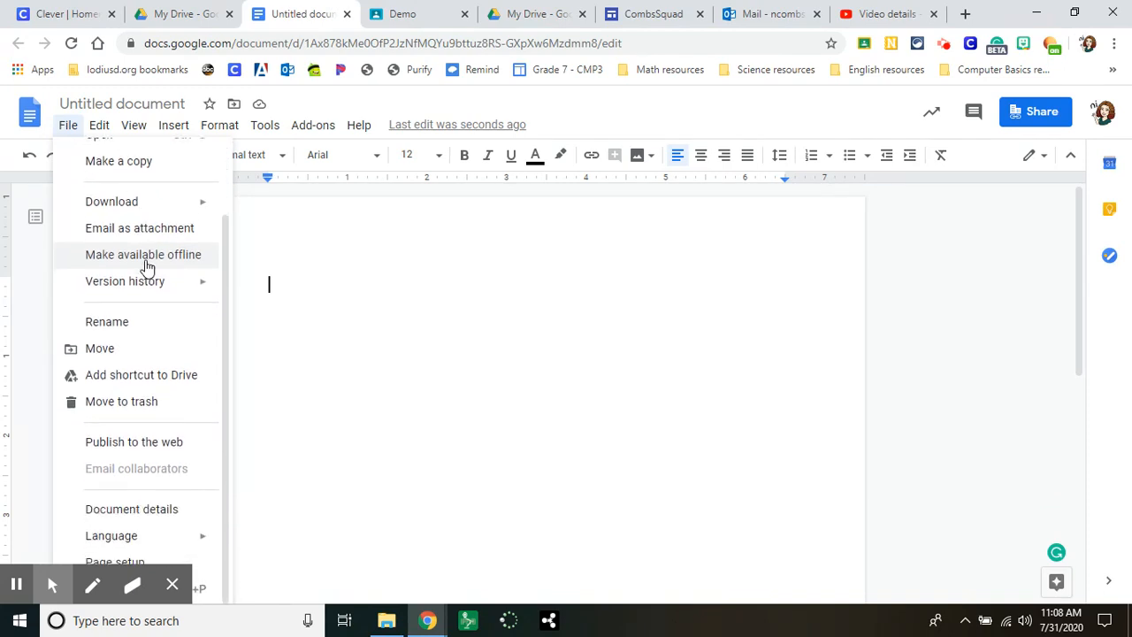
pyautogui.click(185, 517)
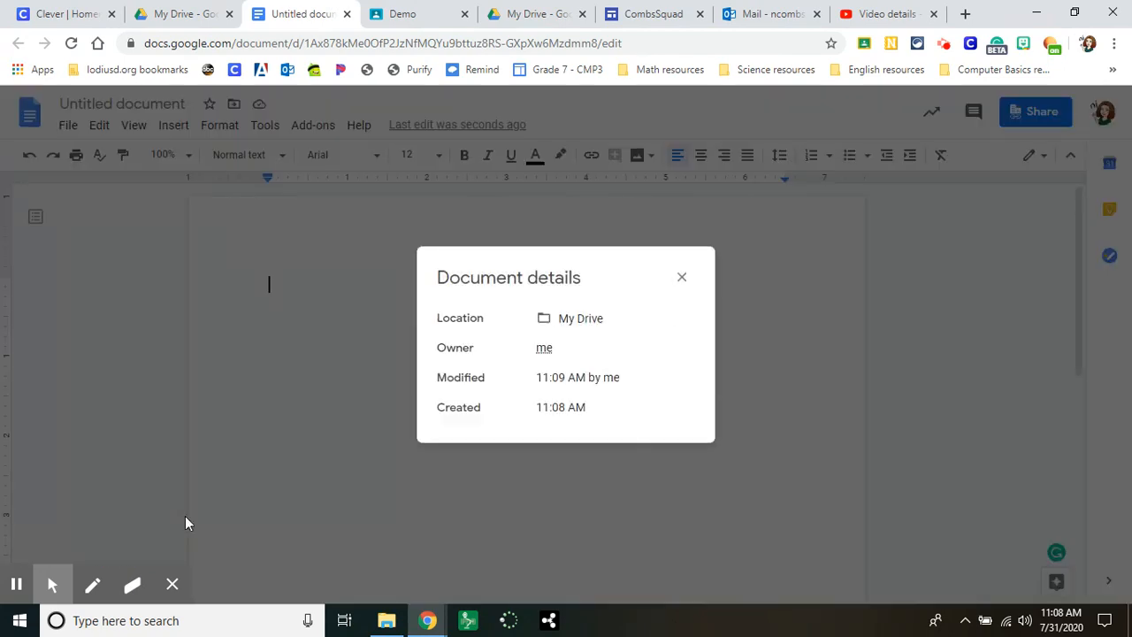
pyautogui.click(684, 277)
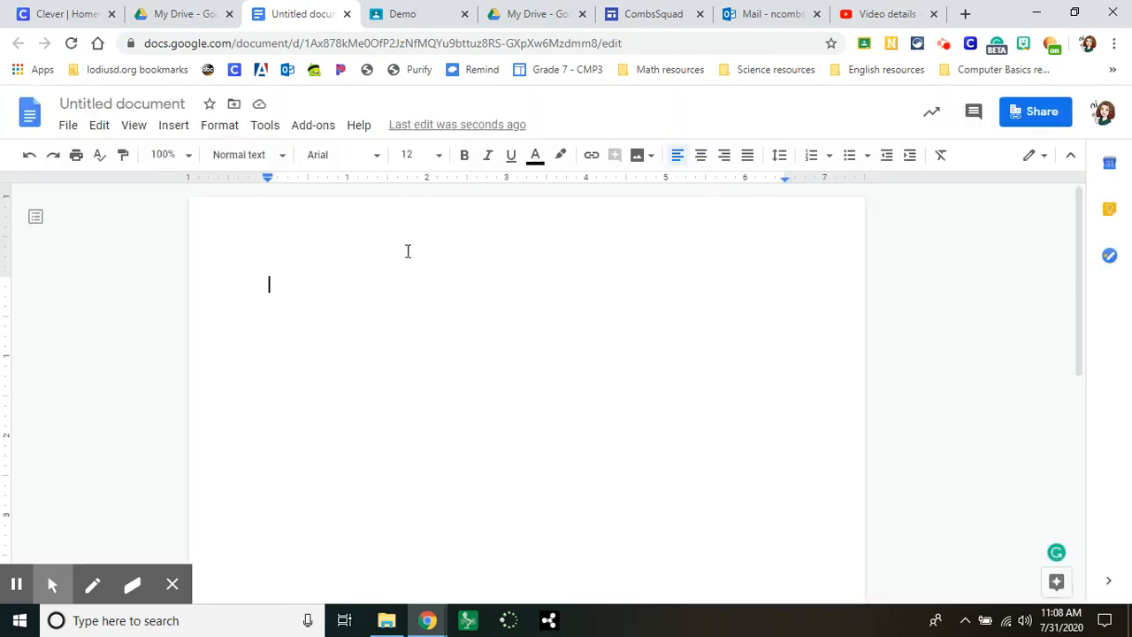
# Check the general preferences of the document editor and close them without changes.
pyautogui.click(265, 125)
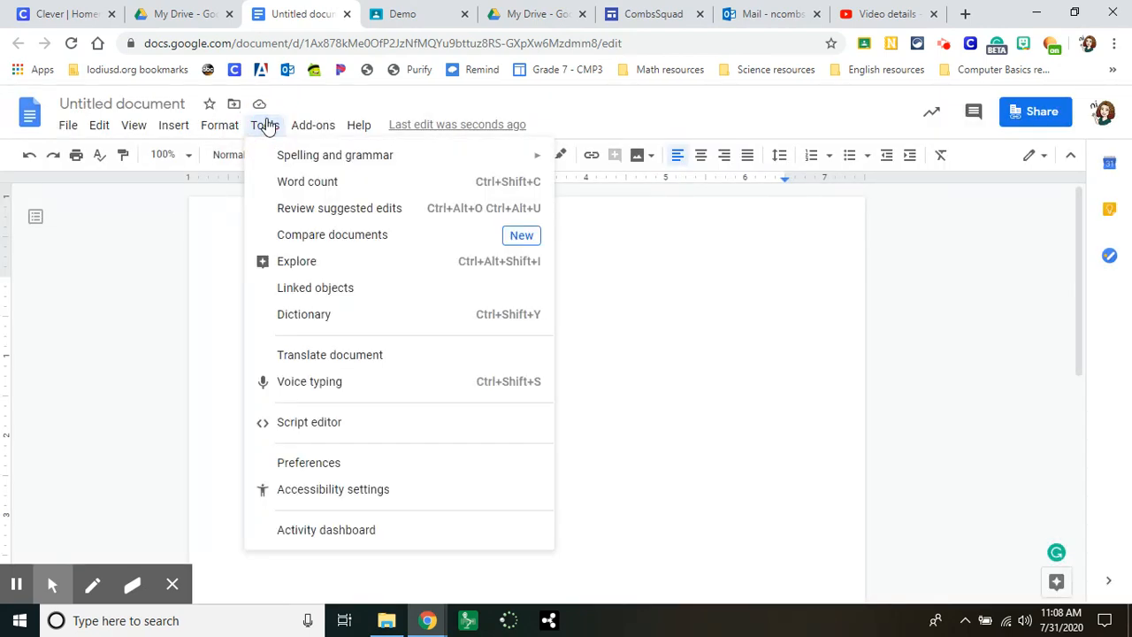
pyautogui.click(387, 466)
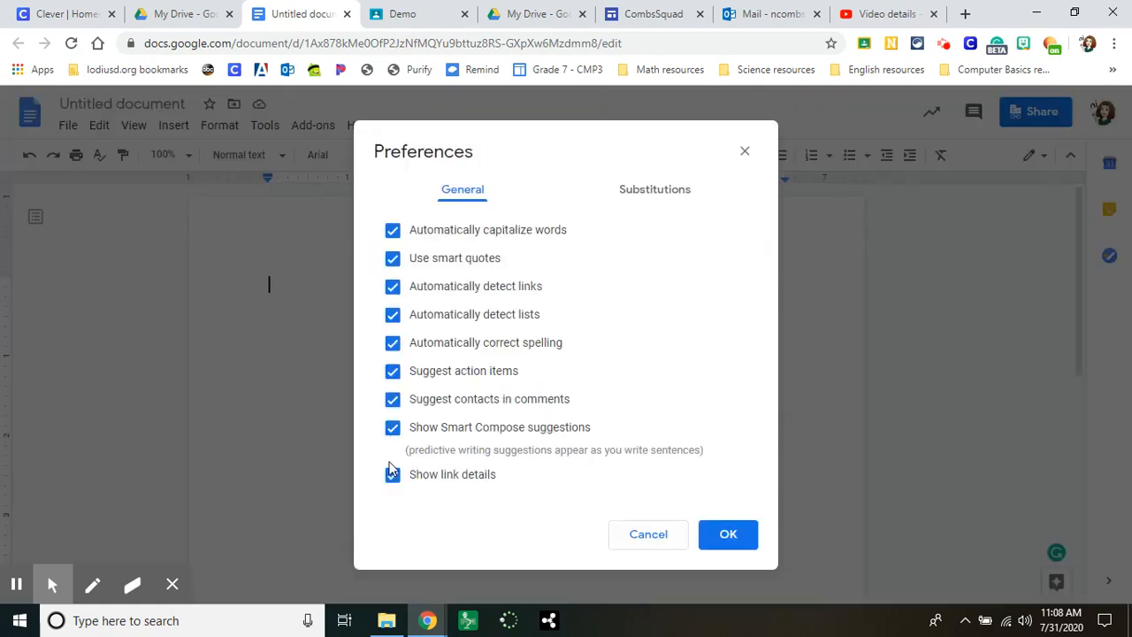
pyautogui.click(747, 154)
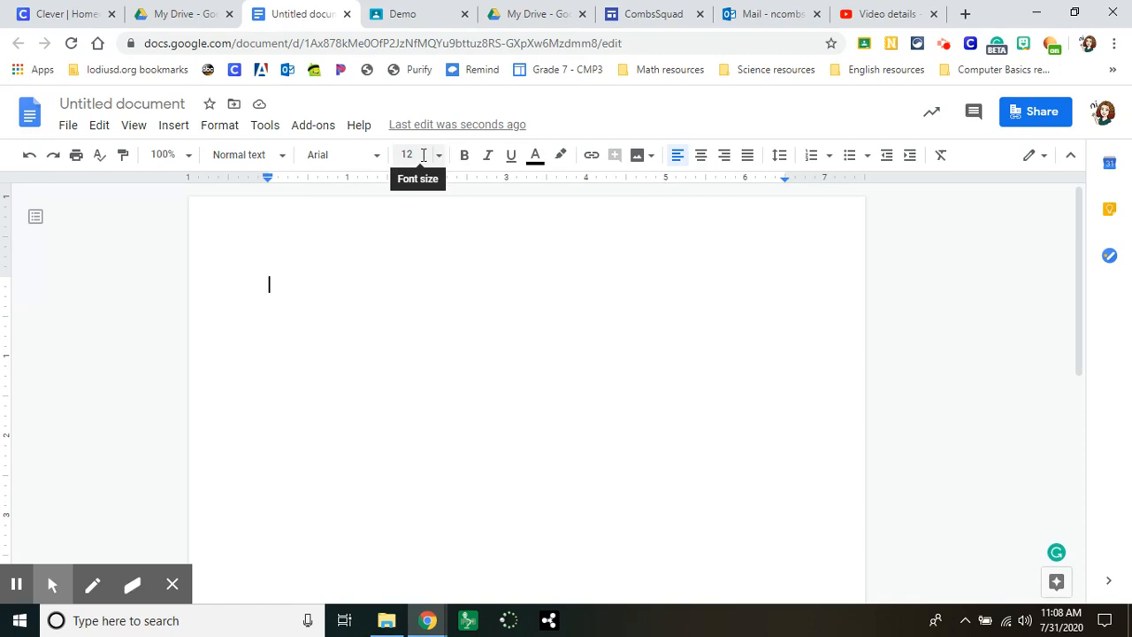
# Browse the list of available fonts through to its end without choosing another font.
pyautogui.click(375, 164)
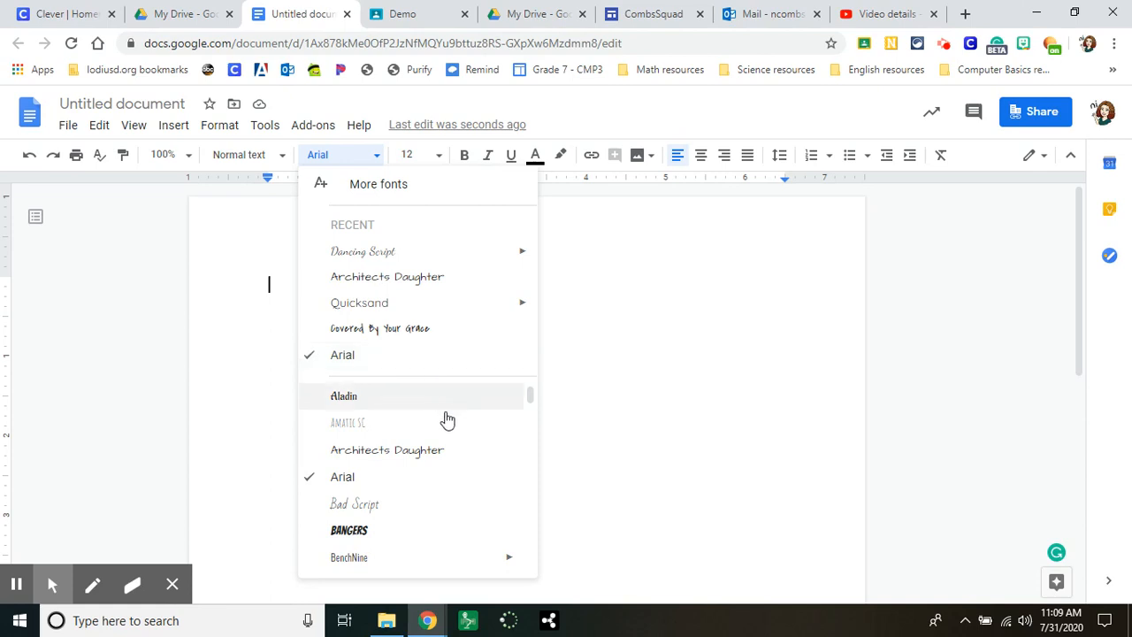
pyautogui.scroll(-10, 446, 421)
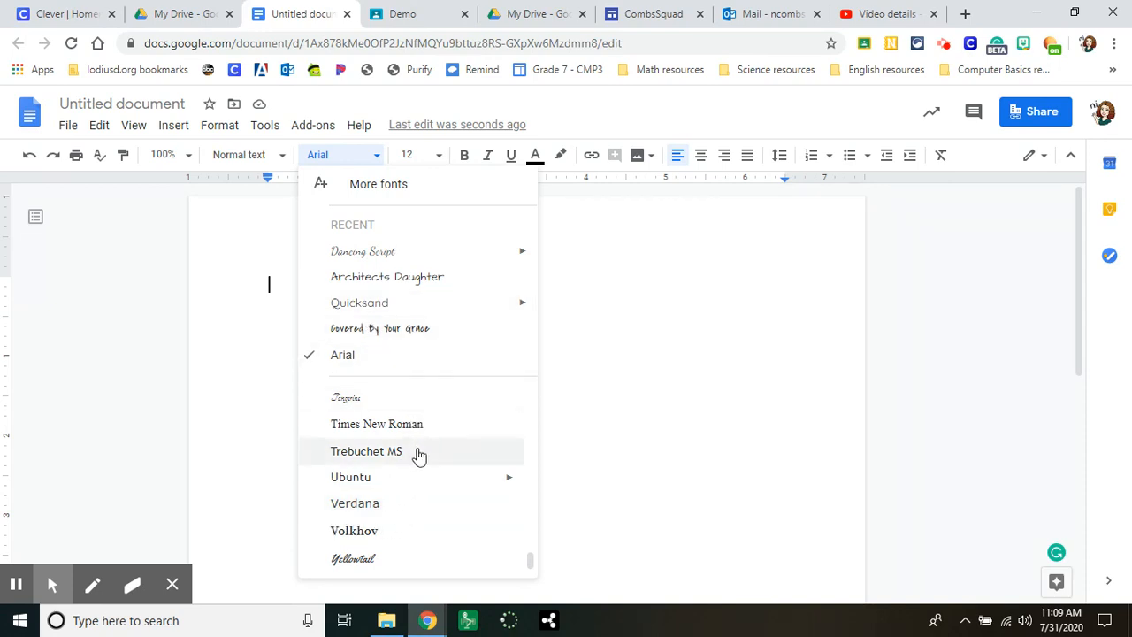
pyautogui.moveTo(419, 320)
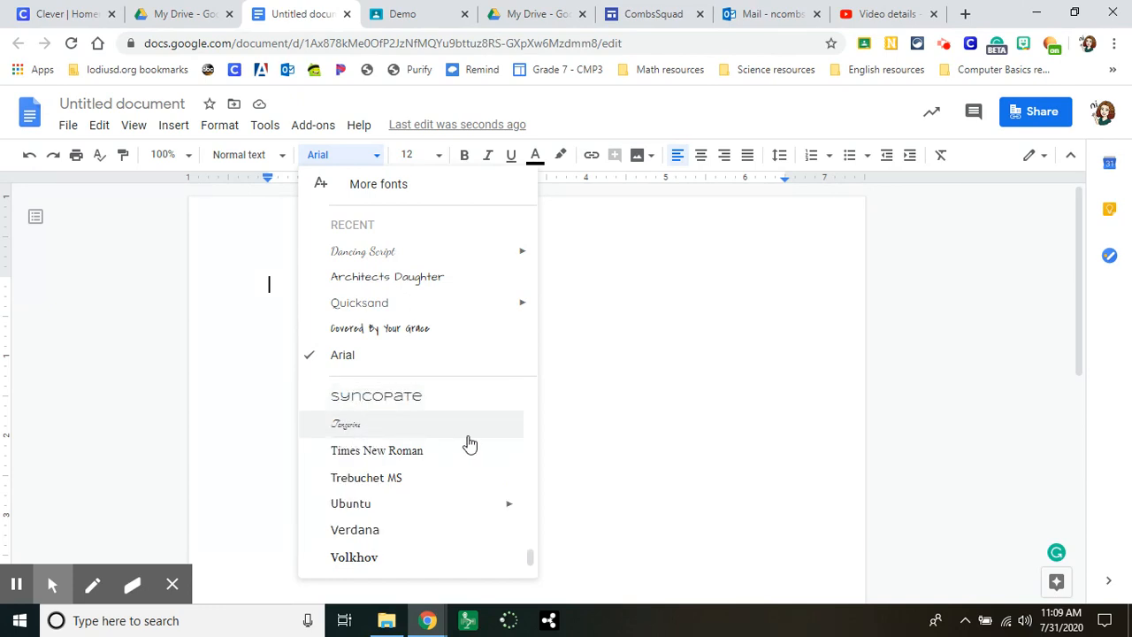
pyautogui.click(560, 397)
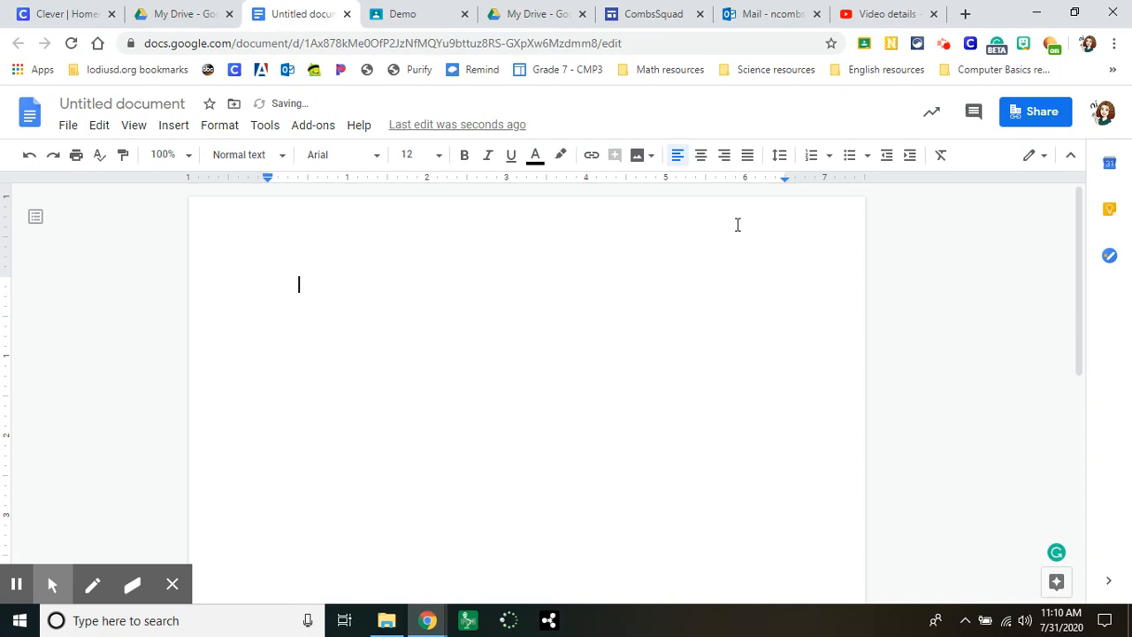
# Delete the leading spaces on the document's first line and align the line to the right.
pyautogui.press('BackSpace')
pyautogui.press('BackSpace')
pyautogui.press('BackSpace')
pyautogui.press('BackSpace')
pyautogui.press('BackSpace')
pyautogui.press('BackSpace')
pyautogui.press('BackSpace')
pyautogui.press('BackSpace')
pyautogui.click(725, 157)
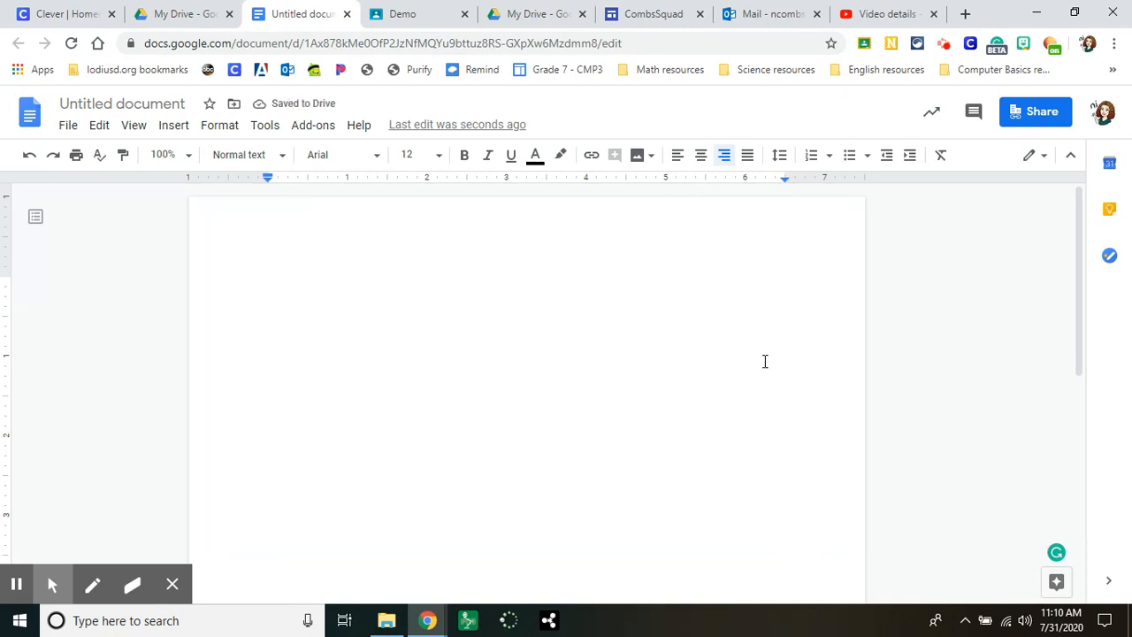
# Enter the heading lines Name, 7/31/2020, Period 1 and Math, and start a centered line below them.
pyautogui.write('Name')
pyautogui.press('Return')
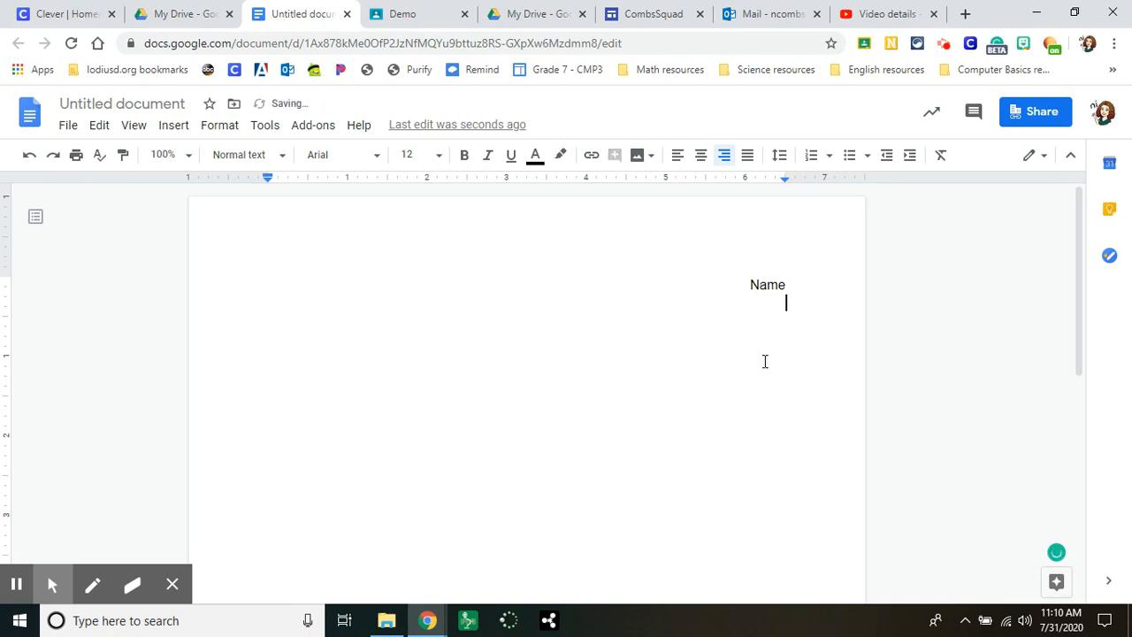
pyautogui.write('7/31/2020')
pyautogui.press('Return')
pyautogui.write('Period')
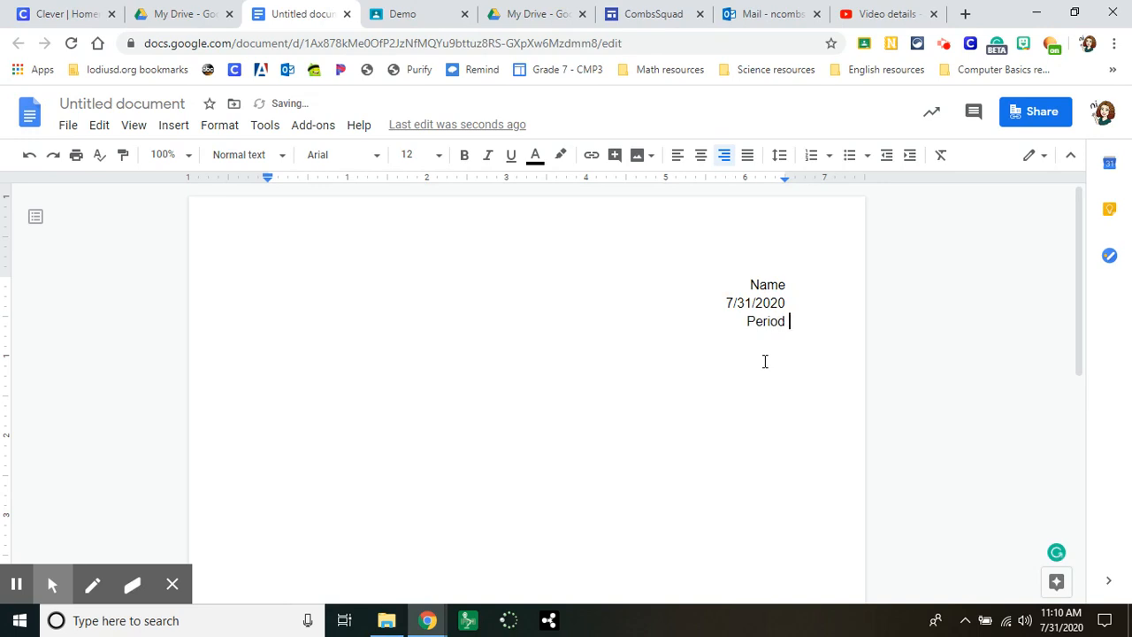
pyautogui.write(' 1')
pyautogui.press('Return')
pyautogui.write('Math')
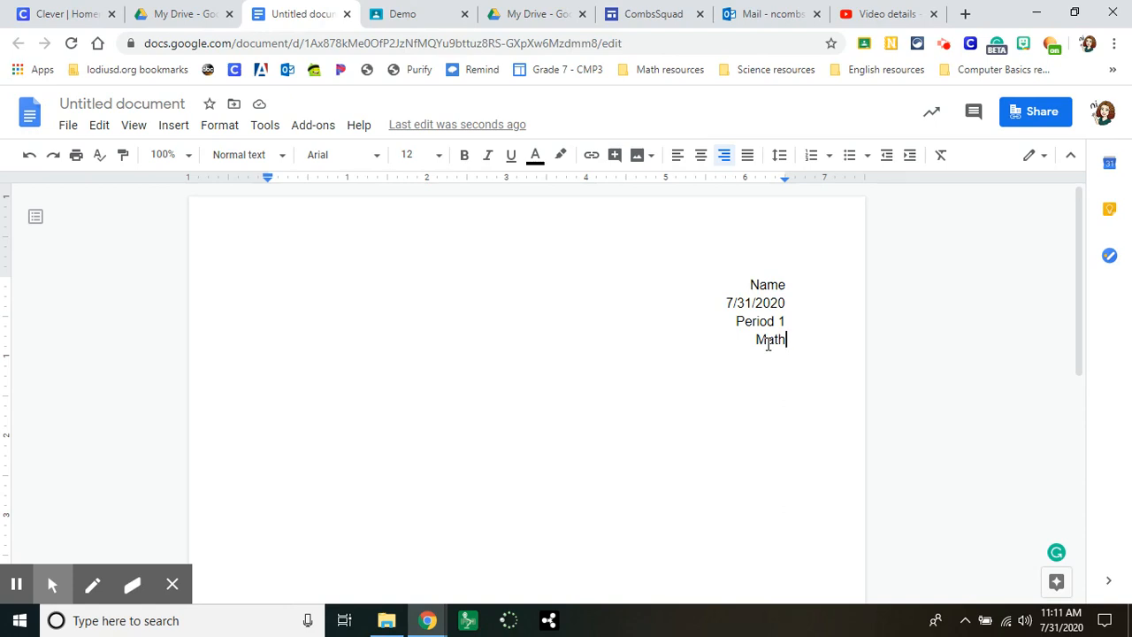
pyautogui.press('Return')
pyautogui.click(704, 162)
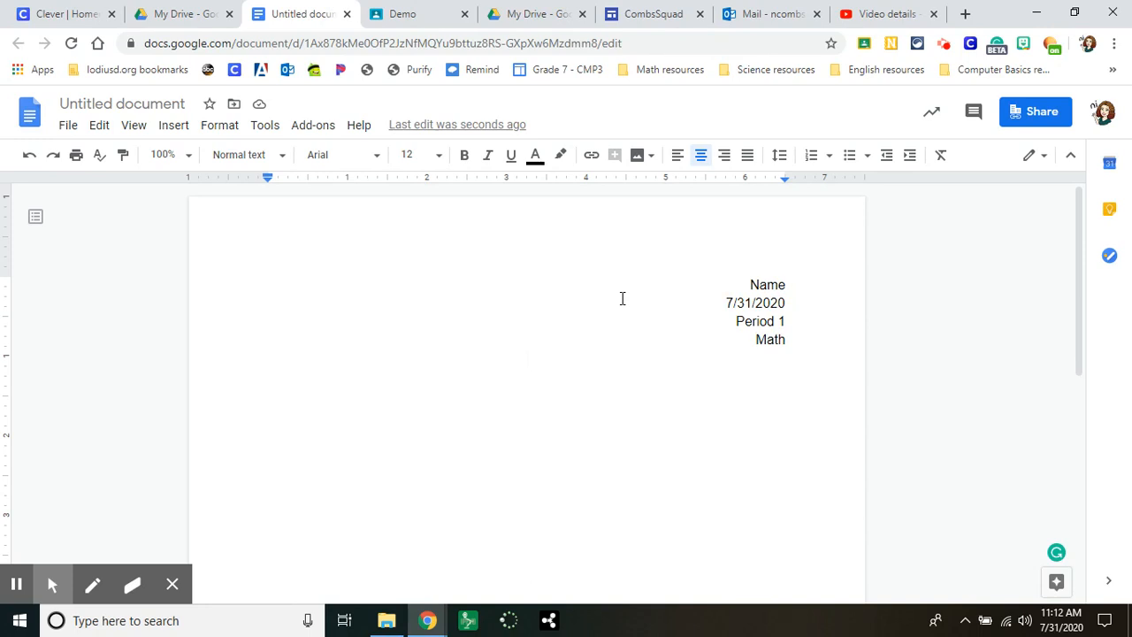
pyautogui.write('Math ass')
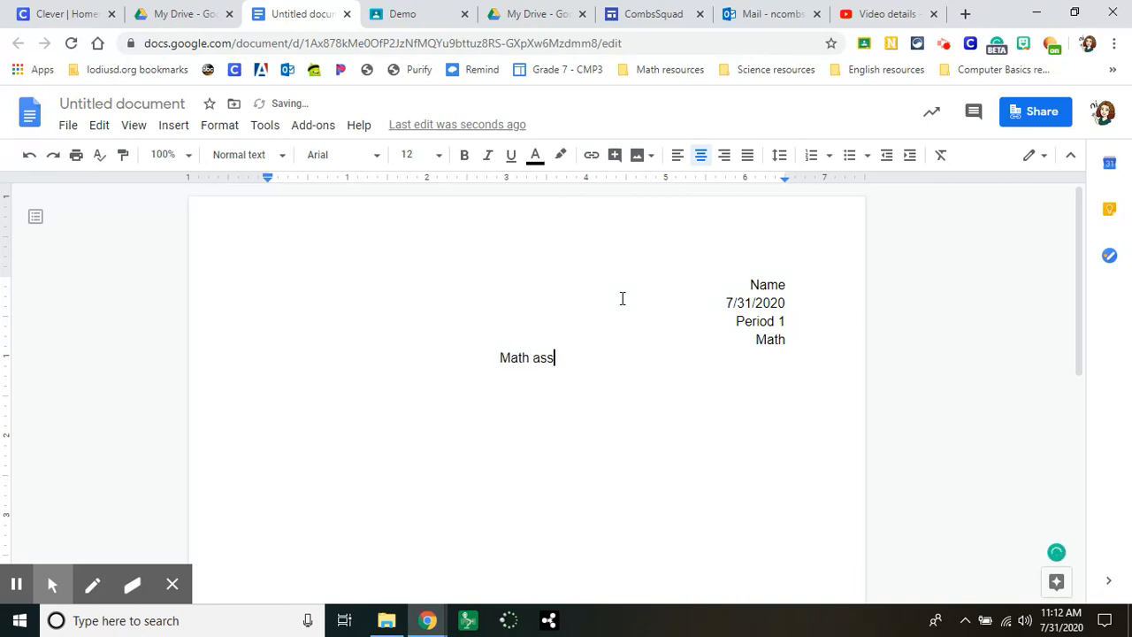
pyautogui.write('ignment')
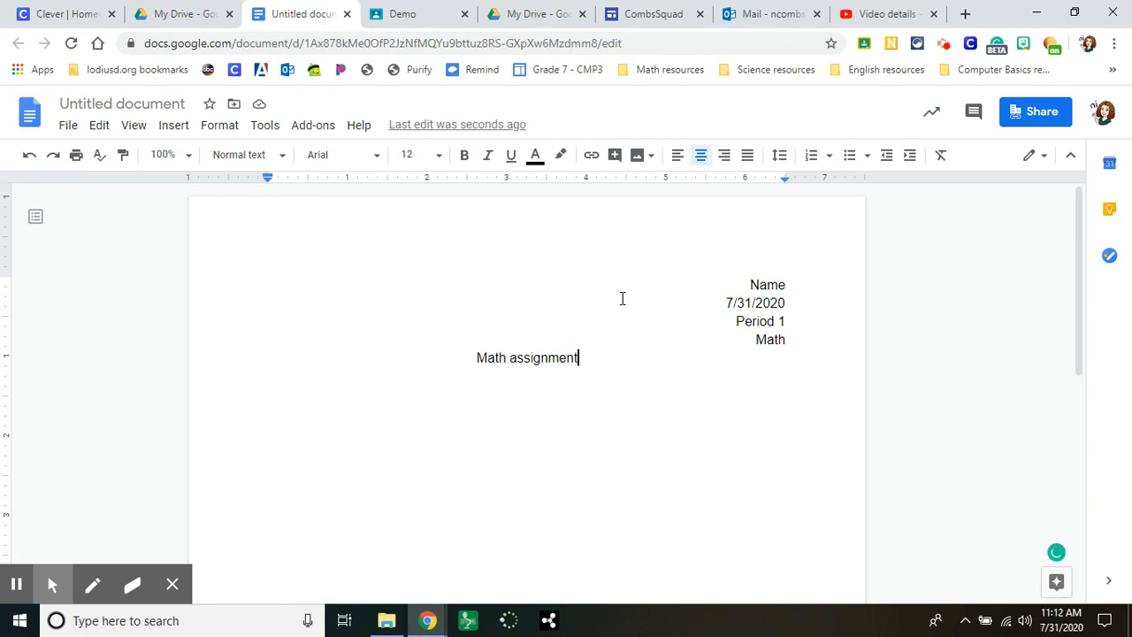
pyautogui.press('BackSpace')
pyautogui.press('BackSpace')
pyautogui.press('BackSpace')
pyautogui.press('BackSpace')
pyautogui.press('BackSpace')
pyautogui.press('BackSpace')
pyautogui.press('BackSpace')
pyautogui.press('BackSpace')
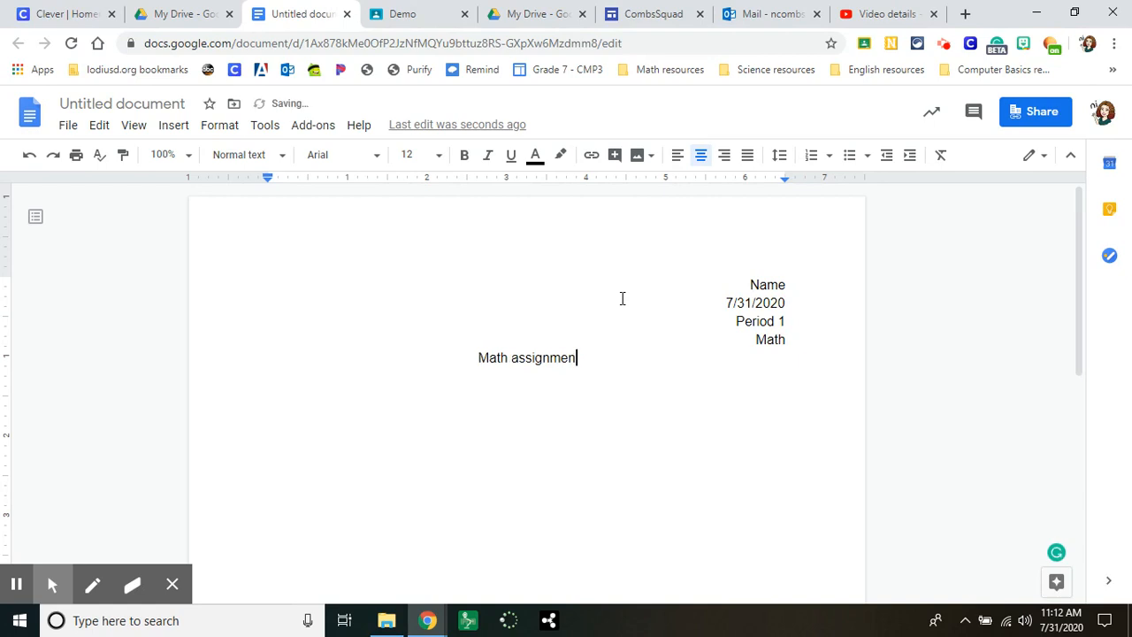
pyautogui.press('BackSpace')
pyautogui.press('BackSpace')
pyautogui.press('BackSpace')
pyautogui.press('BackSpace')
pyautogui.press('BackSpace')
pyautogui.press('BackSpace')
pyautogui.press('BackSpace')
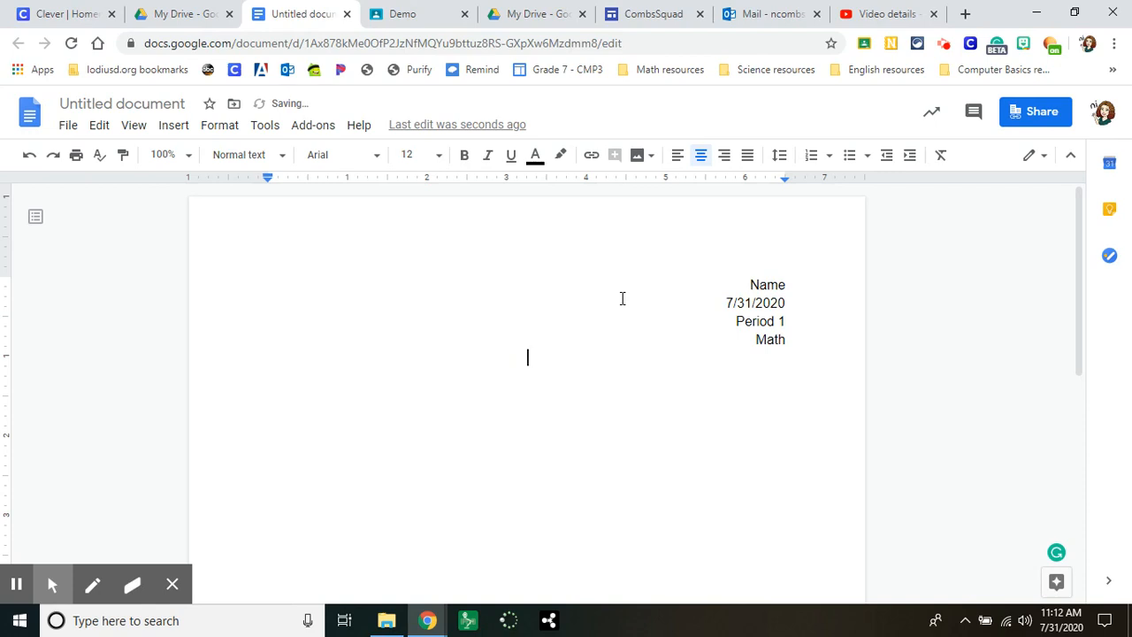
# Enter the title "Unit 1 Investigation 1 Problem 3 Notes" on the centered line.
pyautogui.write('Unit 1 Invest')
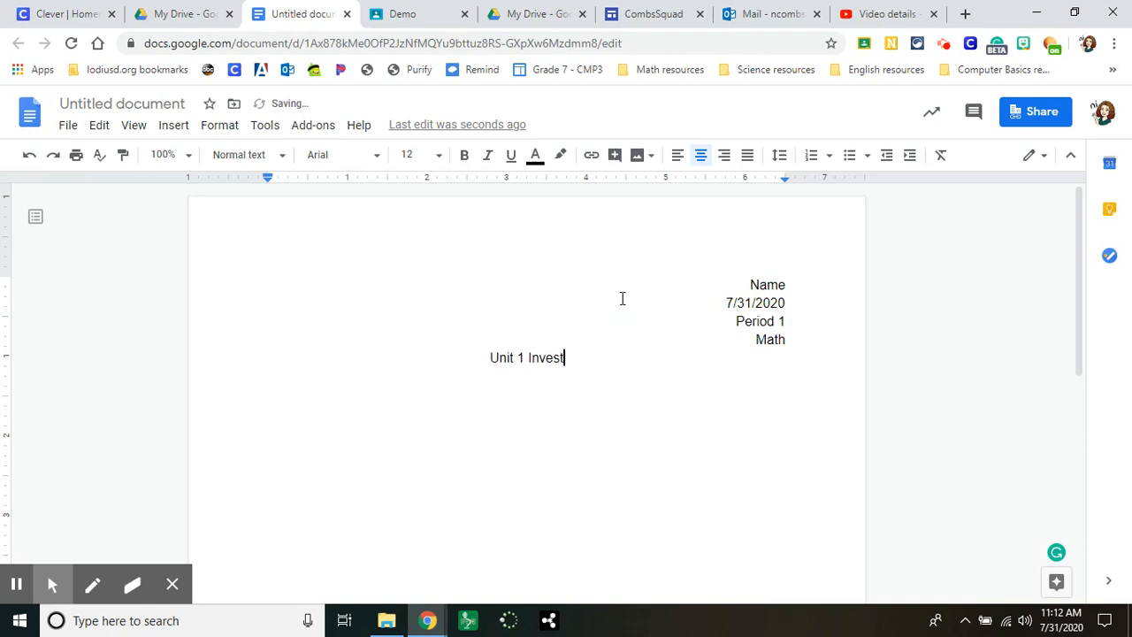
pyautogui.write('igation 1')
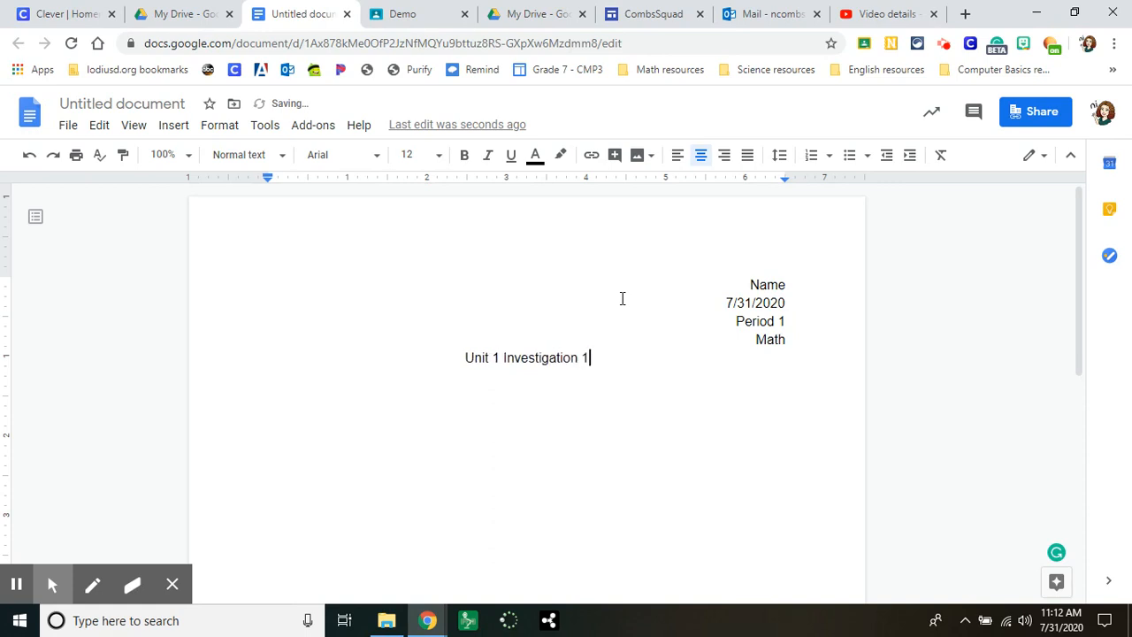
pyautogui.write(' Prob')
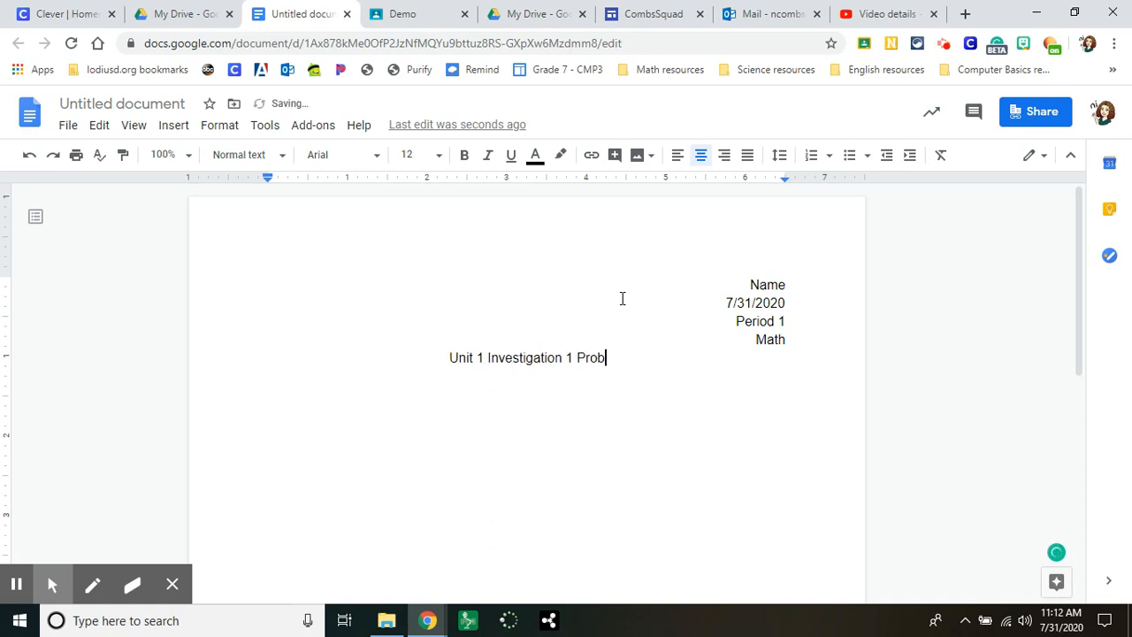
pyautogui.write('lem 3')
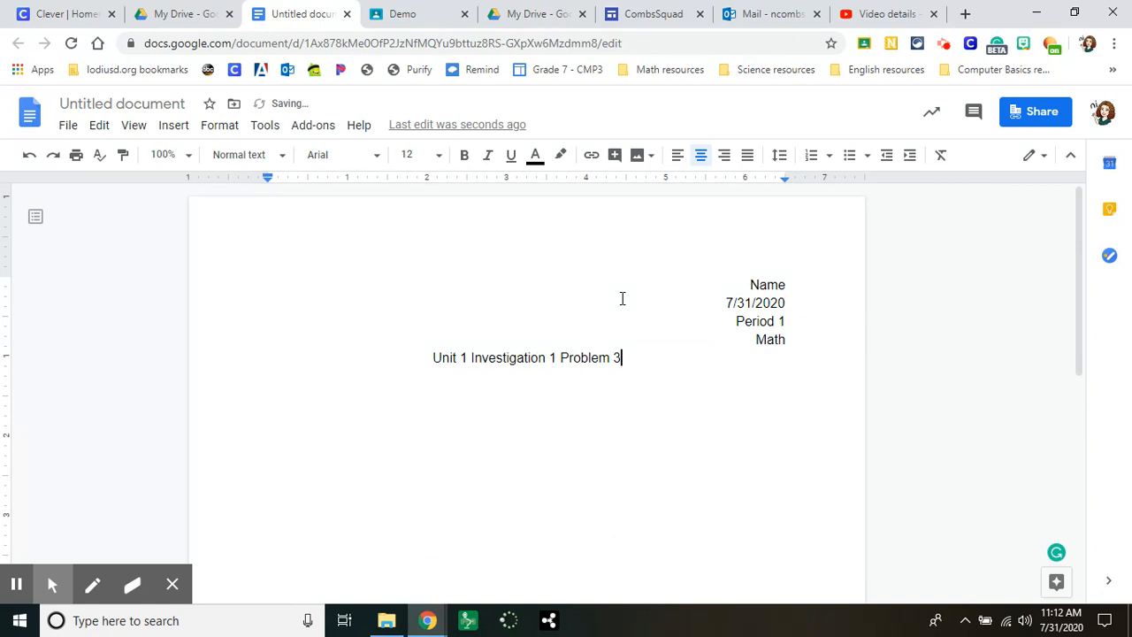
pyautogui.write(' Notes')
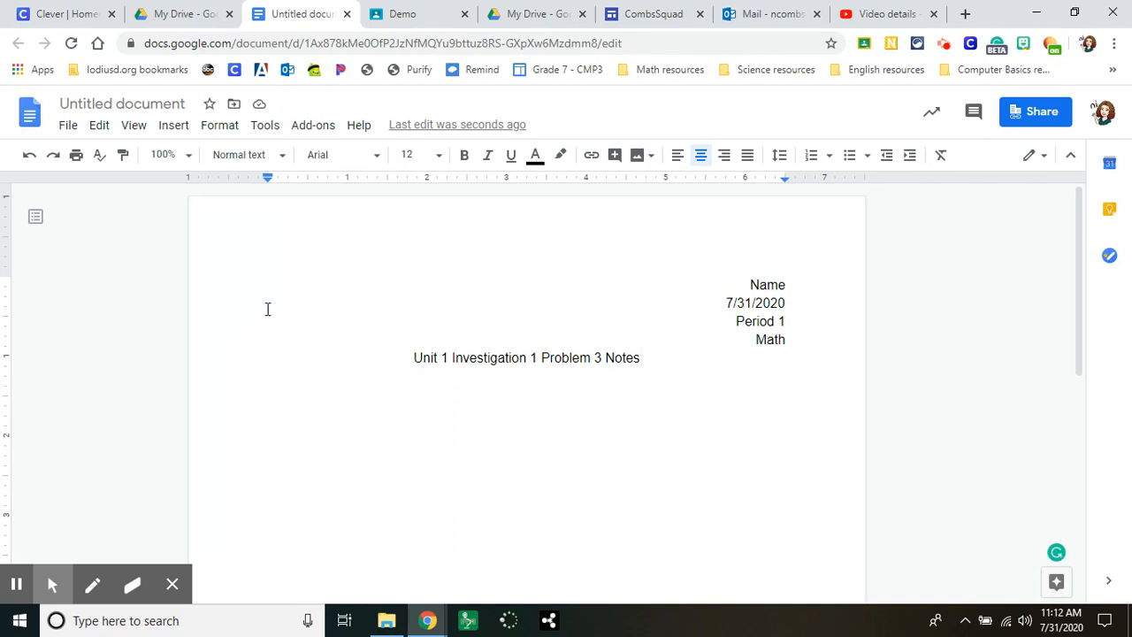
pyautogui.click(133, 105)
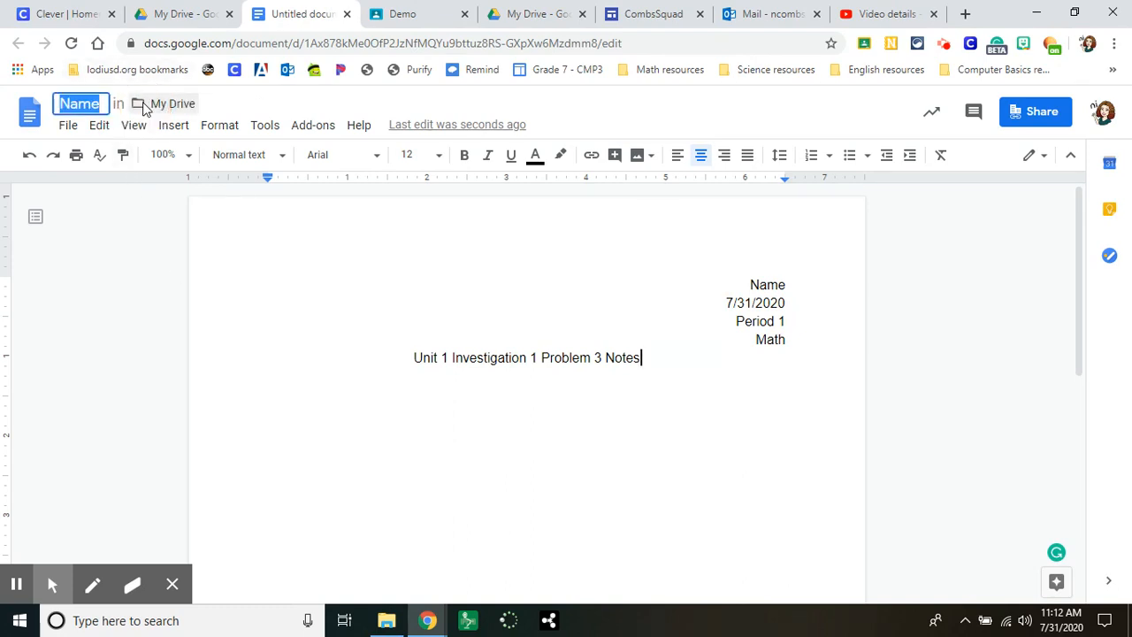
pyautogui.press('BackSpace')
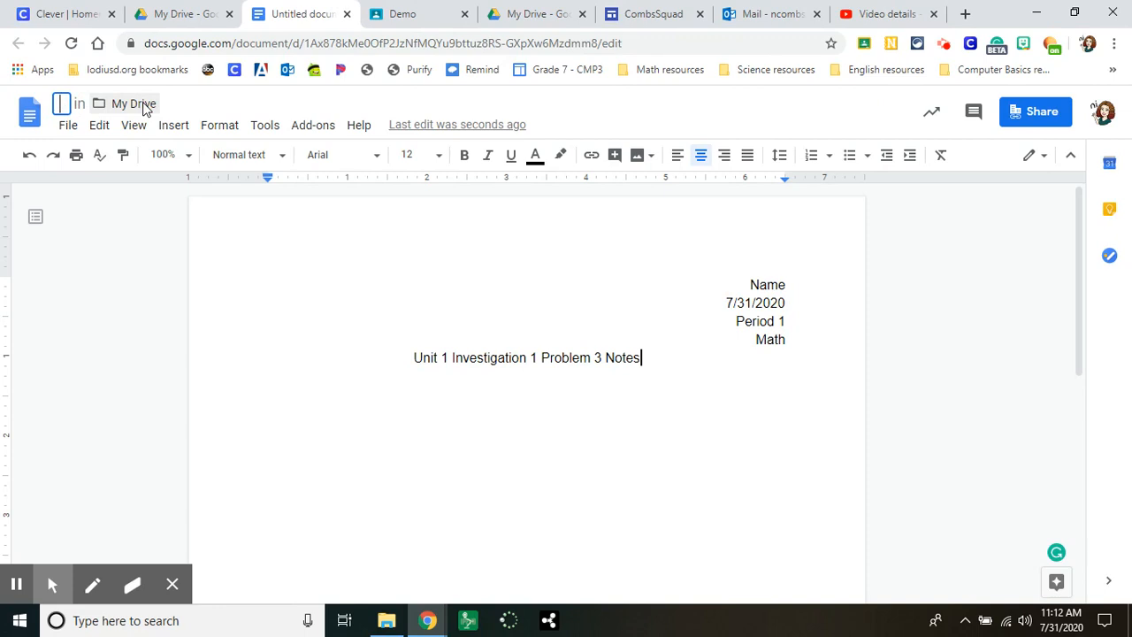
pyautogui.click(645, 360)
# Copy the centered title line and rename the document with it as "Unit 1 Investigation 1 Problem 3 Notes".
pyautogui.moveTo(642, 359); pyautogui.dragTo(419, 361)
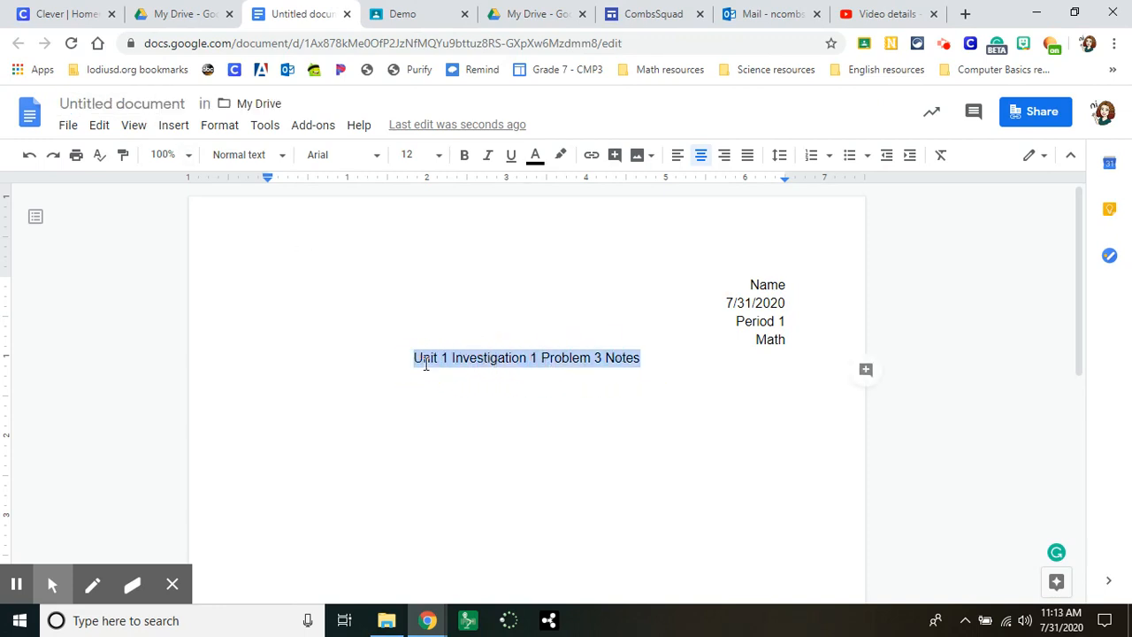
pyautogui.rightClick(424, 370)
pyautogui.click(520, 196)
pyautogui.click(102, 107)
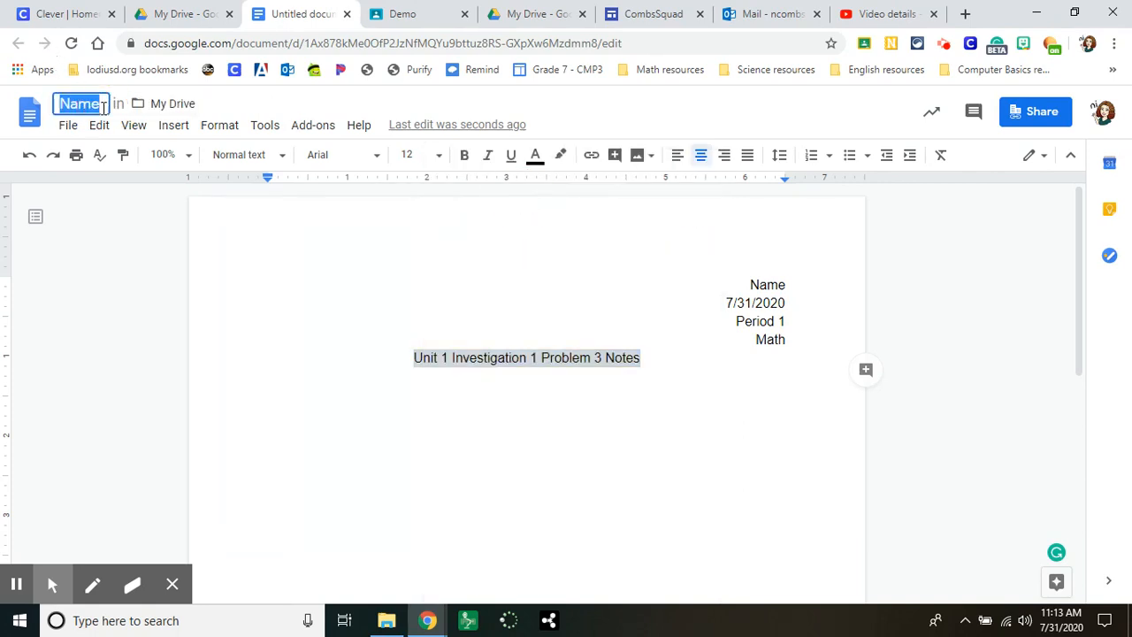
pyautogui.press('BackSpace')
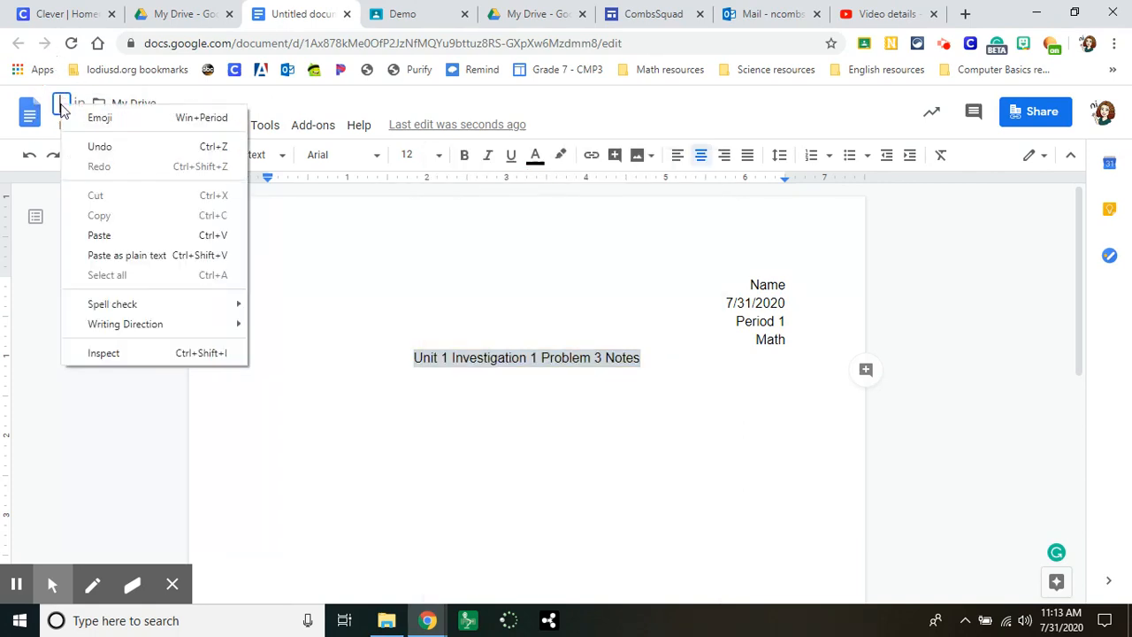
pyautogui.rightClick(62, 106)
pyautogui.click(134, 236)
pyautogui.press('Return')
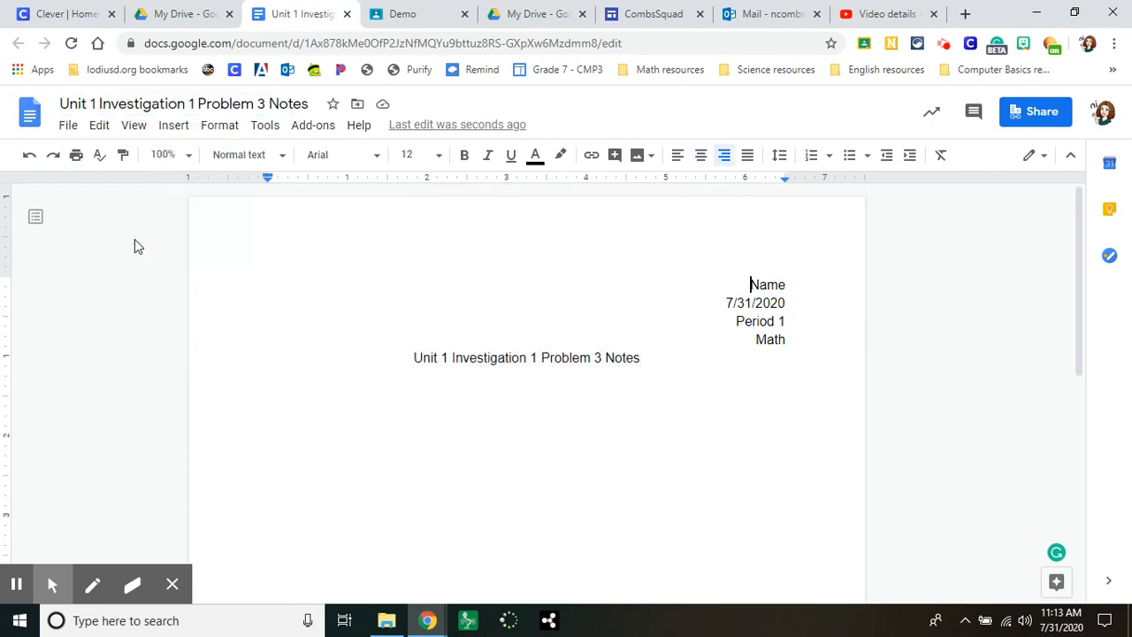
# Switch to Google Drive, look for the renamed document among the My Drive files, and return to the document.
pyautogui.click(192, 13)
pyautogui.scroll(-5, 428, 265)
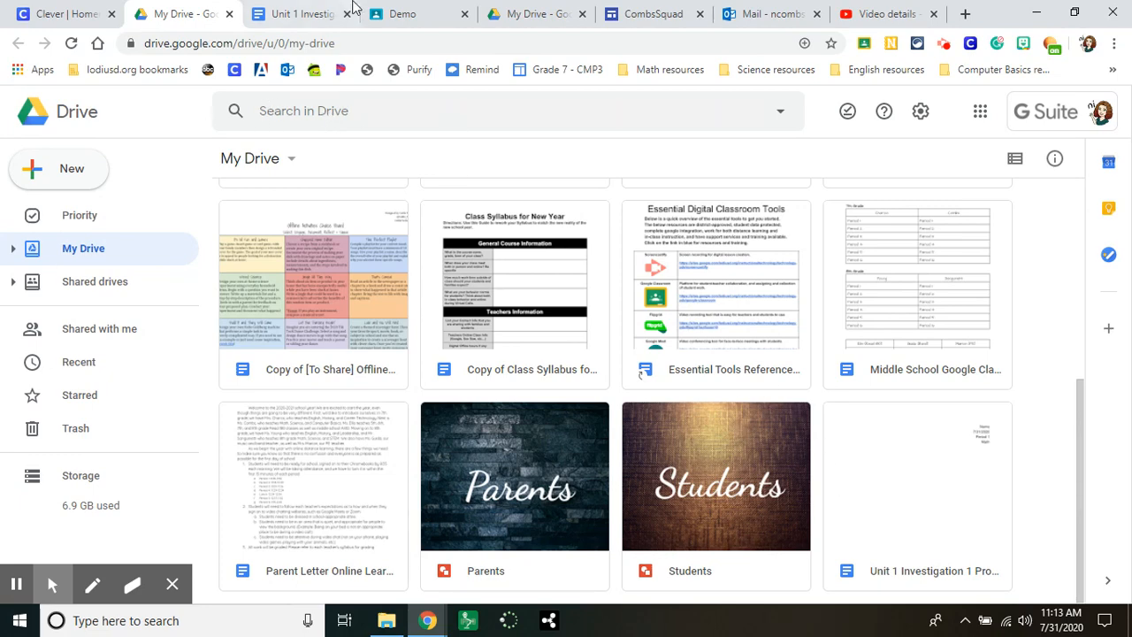
pyautogui.click(320, 8)
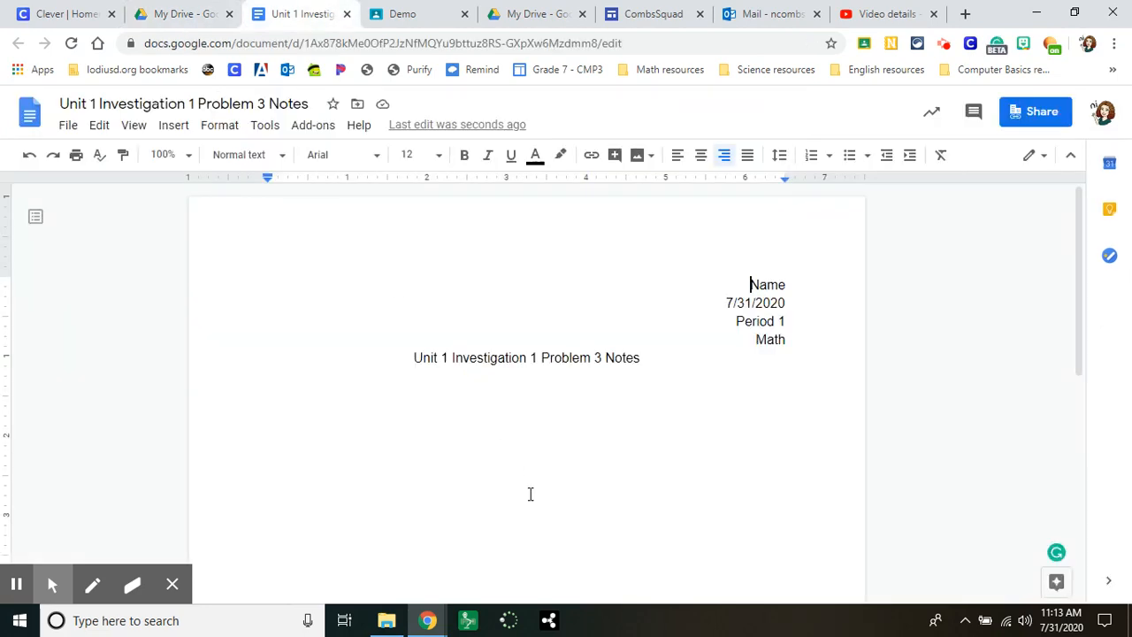
# Add a new line below the title and align it to the left.
pyautogui.click(672, 359)
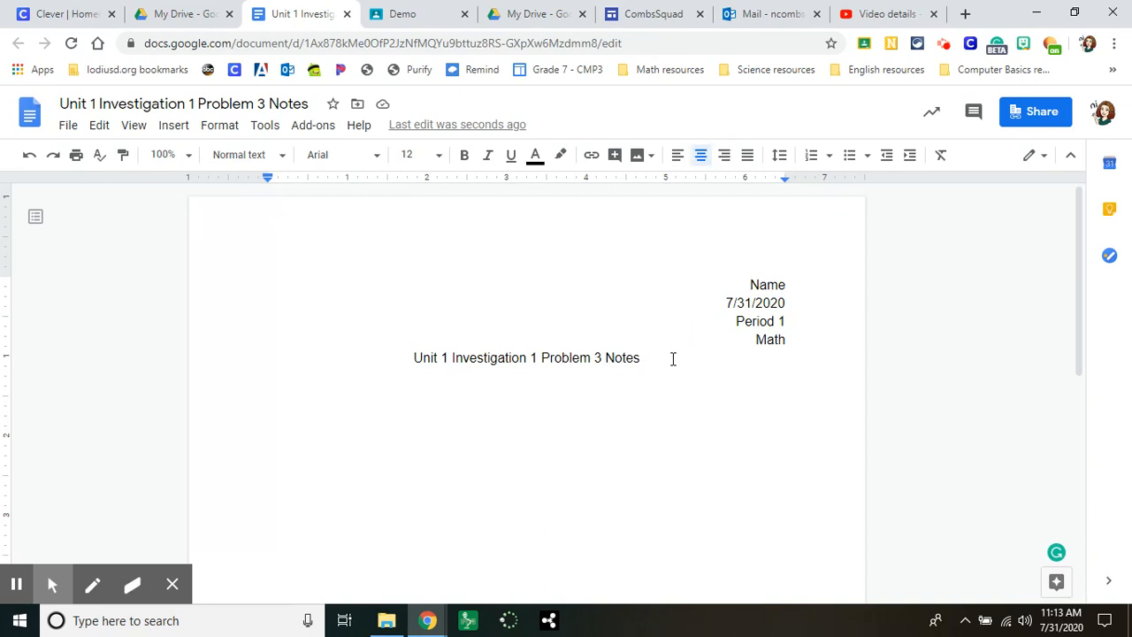
pyautogui.press('Return')
pyautogui.click(677, 158)
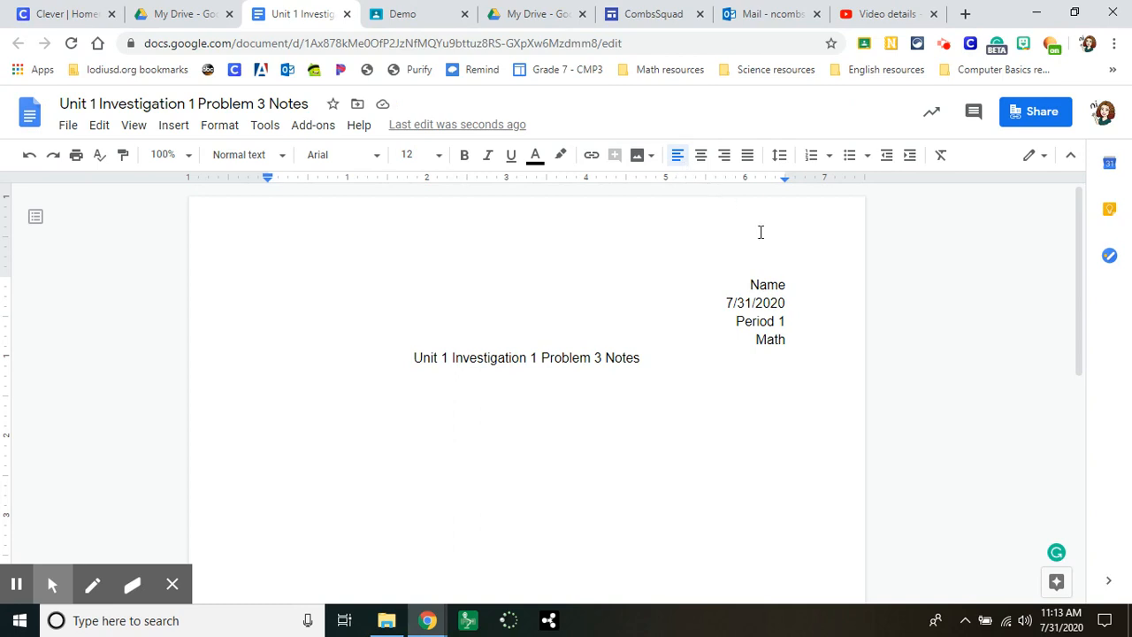
# Check the numbered list styles and apply the bulleted style with filled circle, hollow circle and square to the empty line.
pyautogui.click(830, 157)
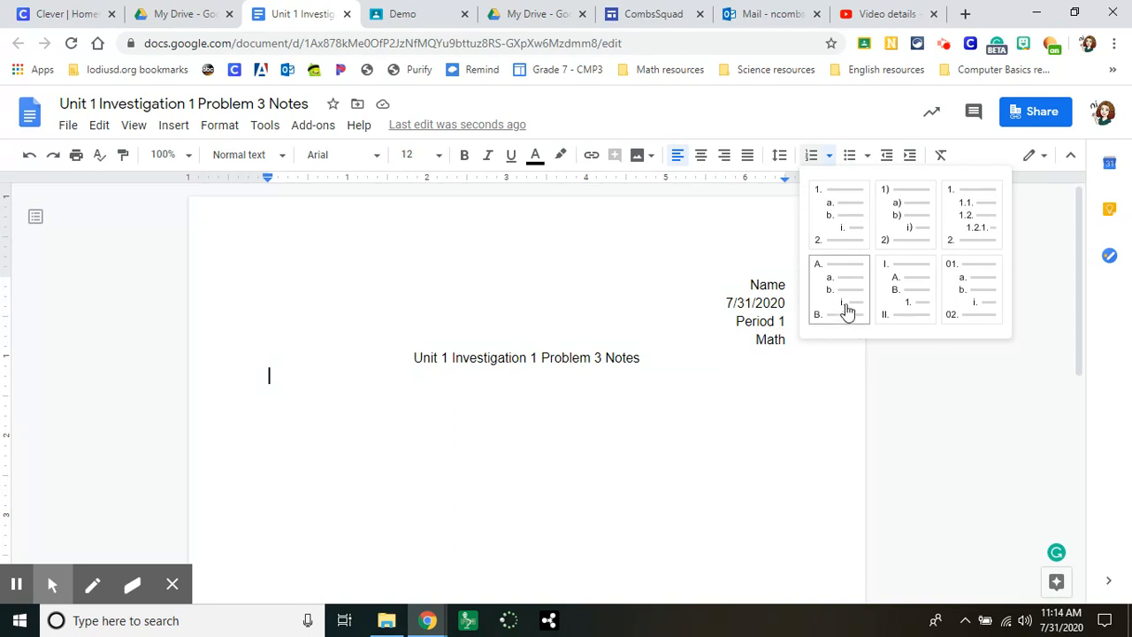
pyautogui.click(869, 156)
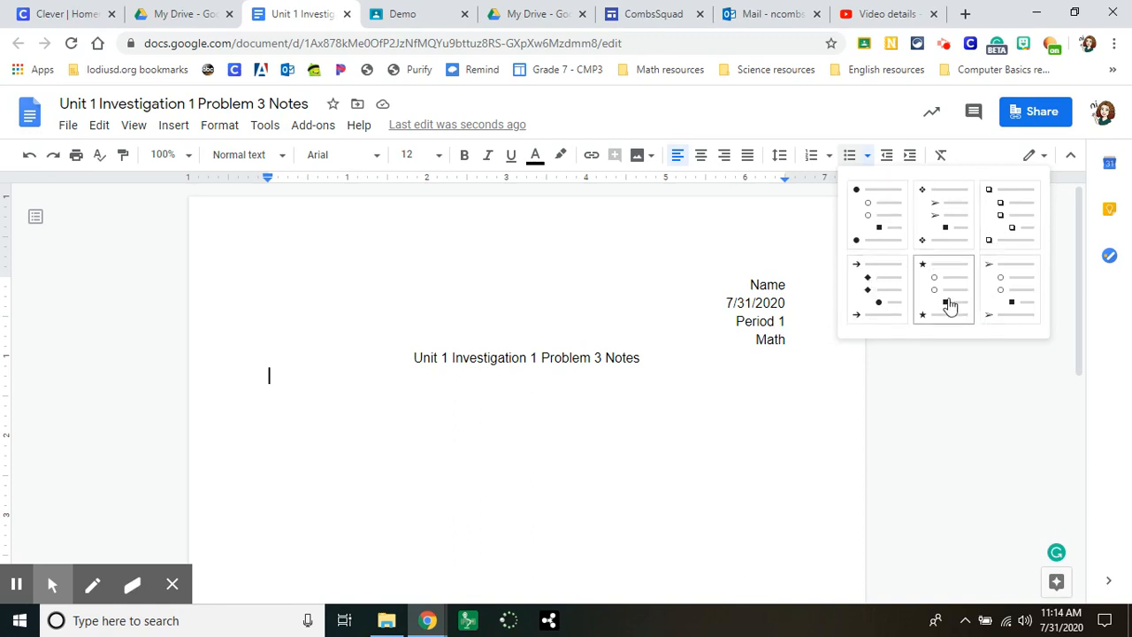
pyautogui.click(891, 230)
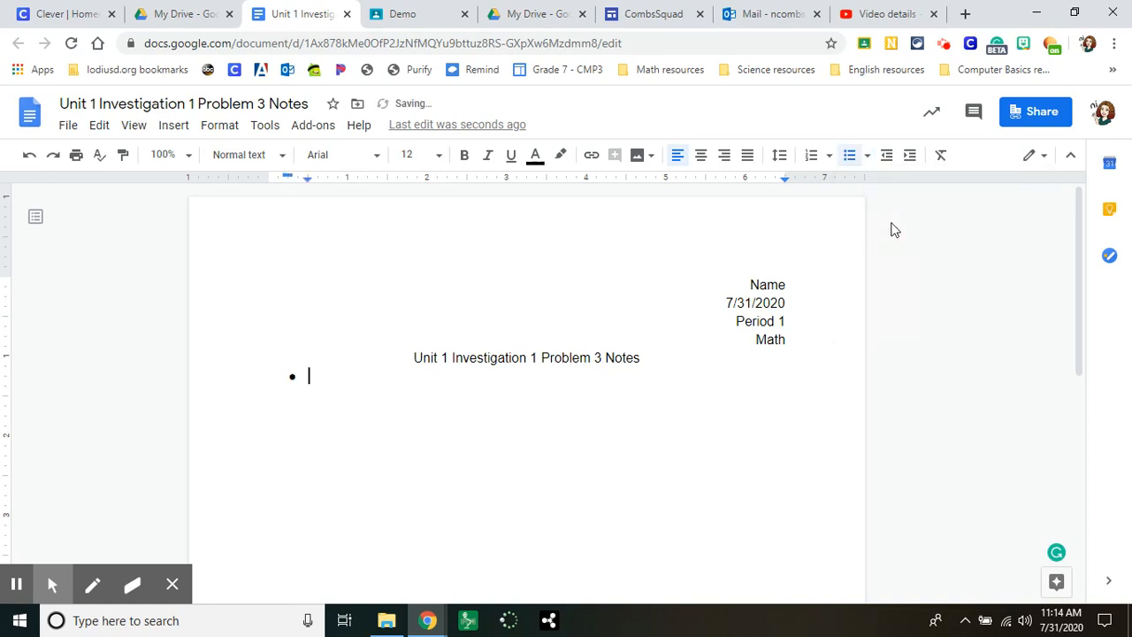
# Enter the bullet "Sdjhfa", a nested bullet "Adhf adf" and an empty third-level bullet below it.
pyautogui.write('Sdjhfa')
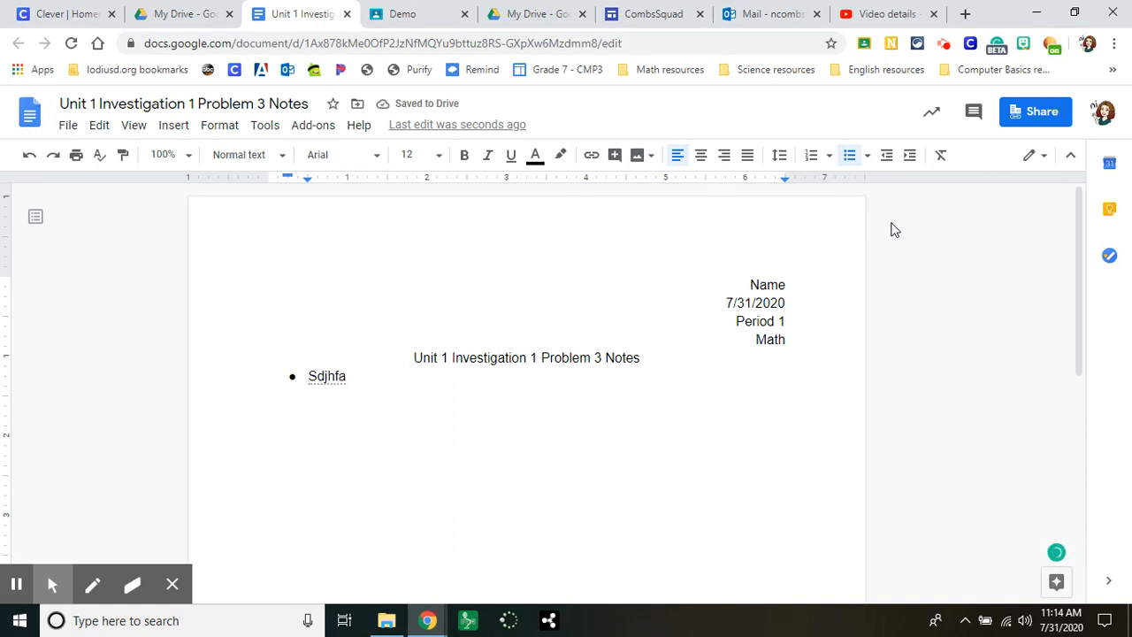
pyautogui.press('Return')
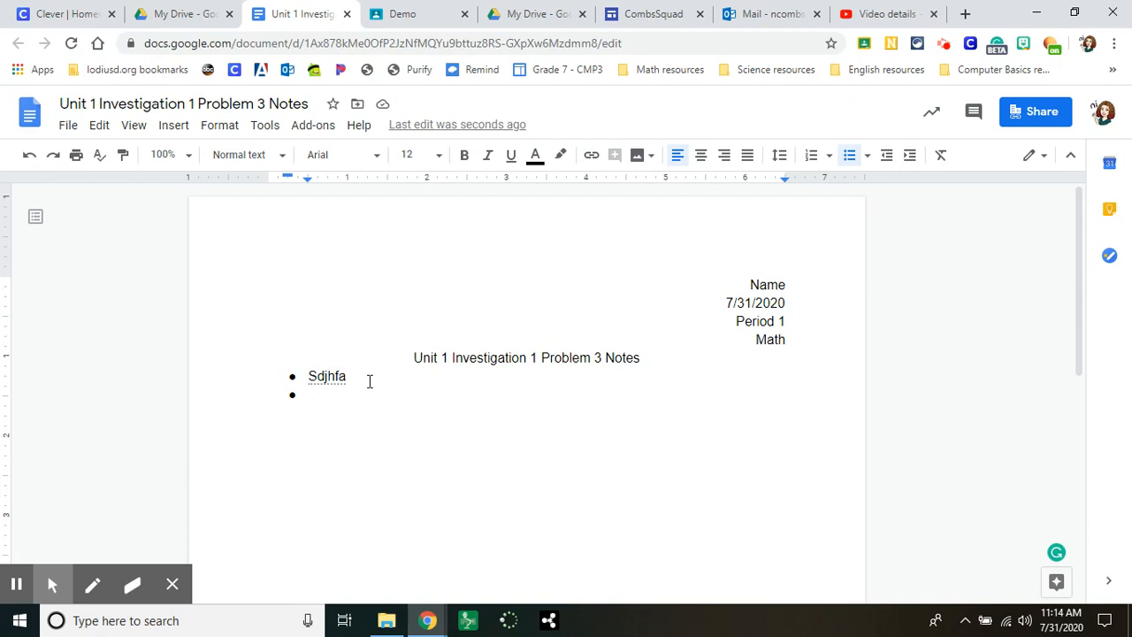
pyautogui.press('Tab')
pyautogui.write('Adhf adf')
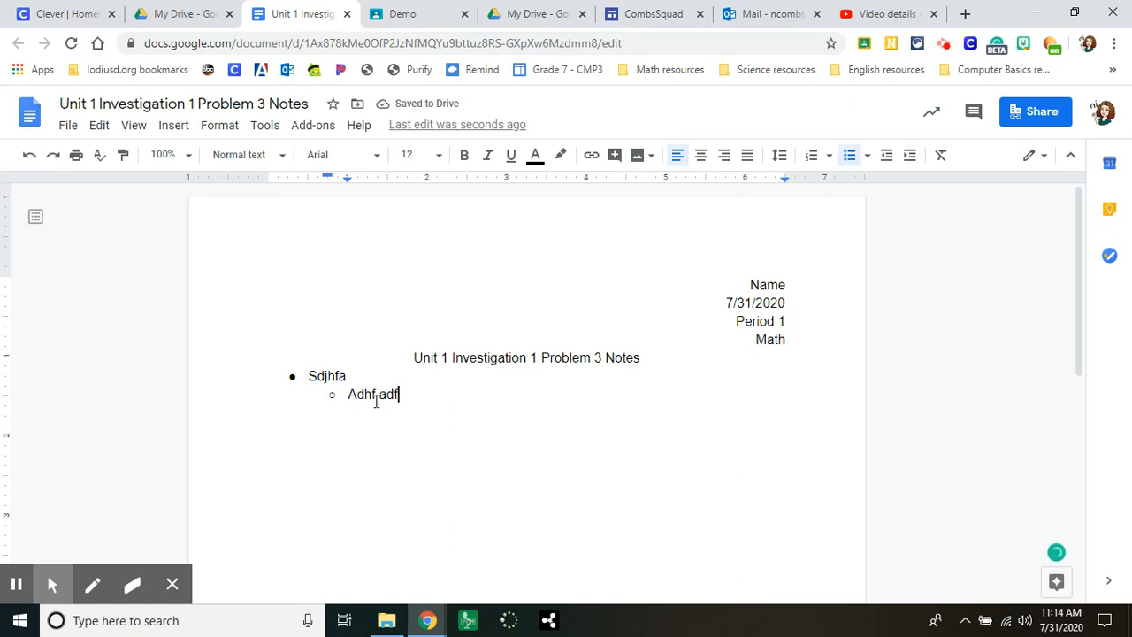
pyautogui.press('Return')
pyautogui.press('Tab')
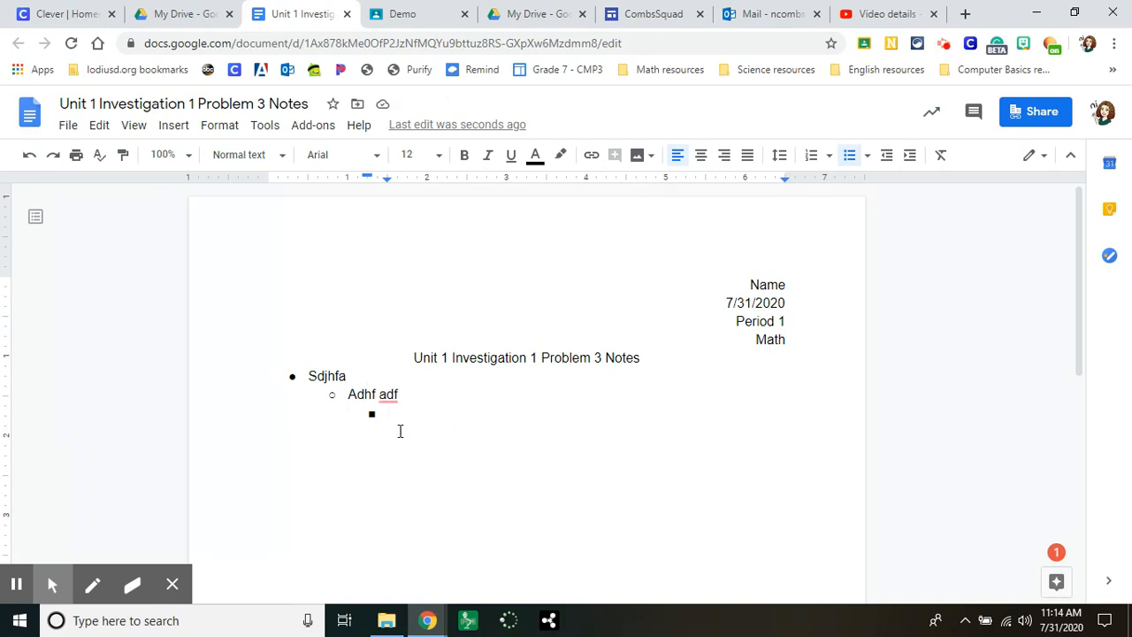
# Delete the sample list items and remove the bullet formatting from the line below the title.
pyautogui.moveTo(407, 414); pyautogui.dragTo(263, 377)
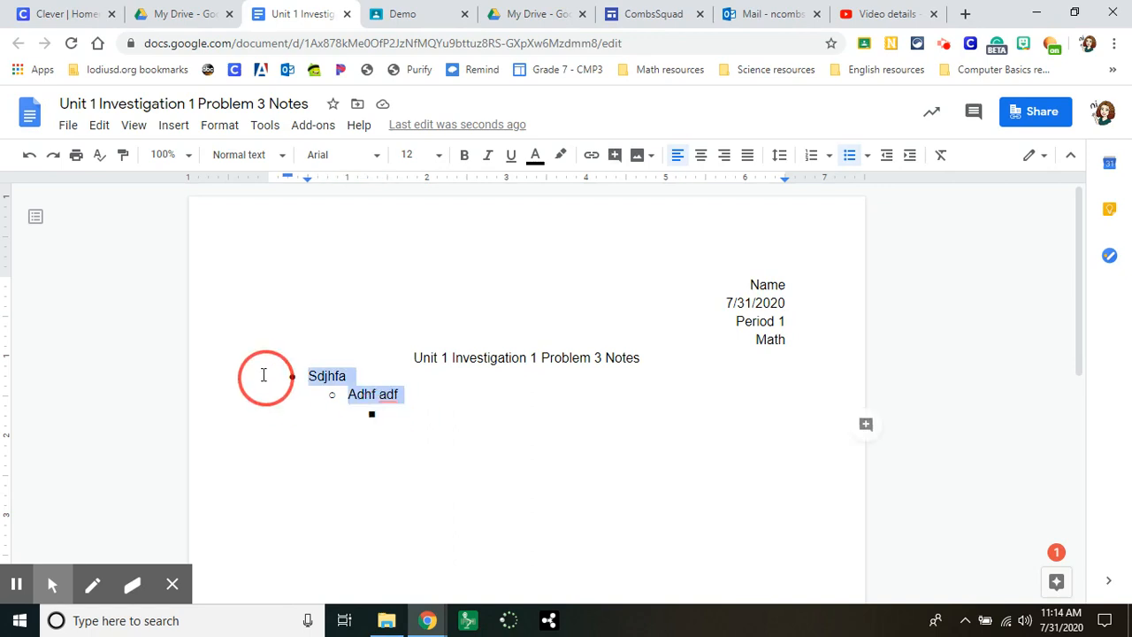
pyautogui.press('BackSpace')
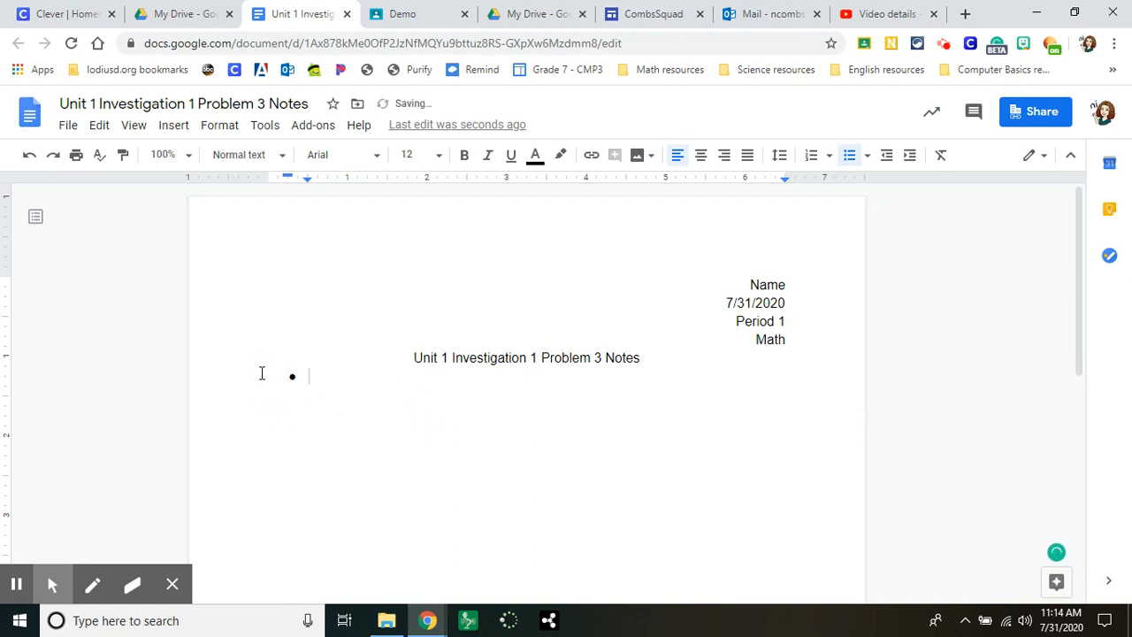
pyautogui.press('BackSpace')
pyautogui.press('BackSpace')
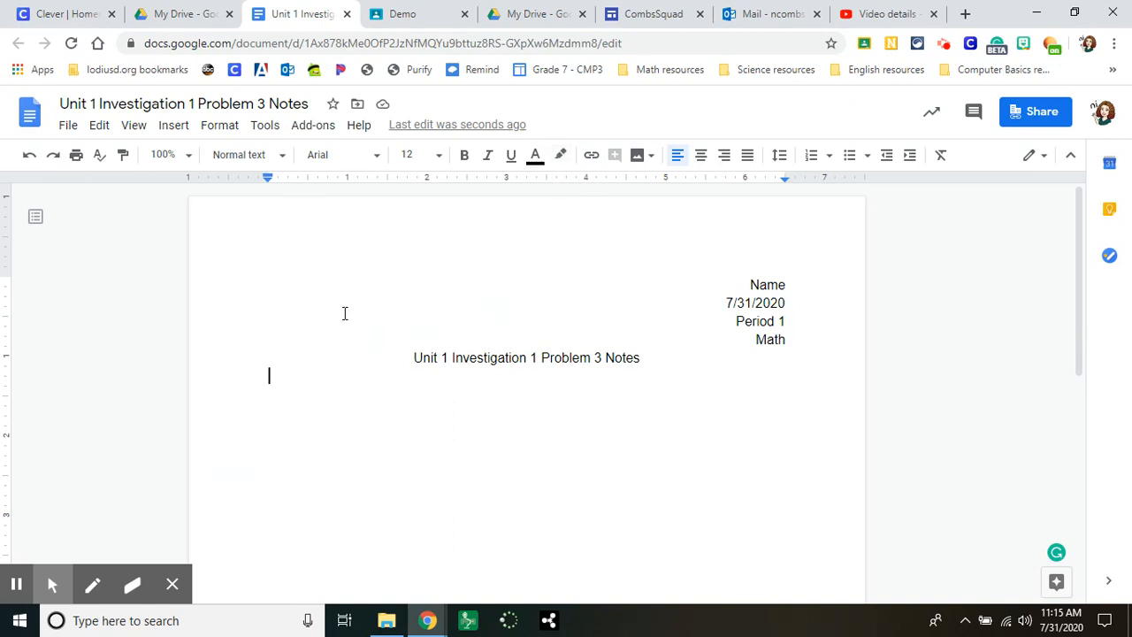
# Enter "Math vocab" on the line below the title and highlight it in yellow.
pyautogui.write('math ')
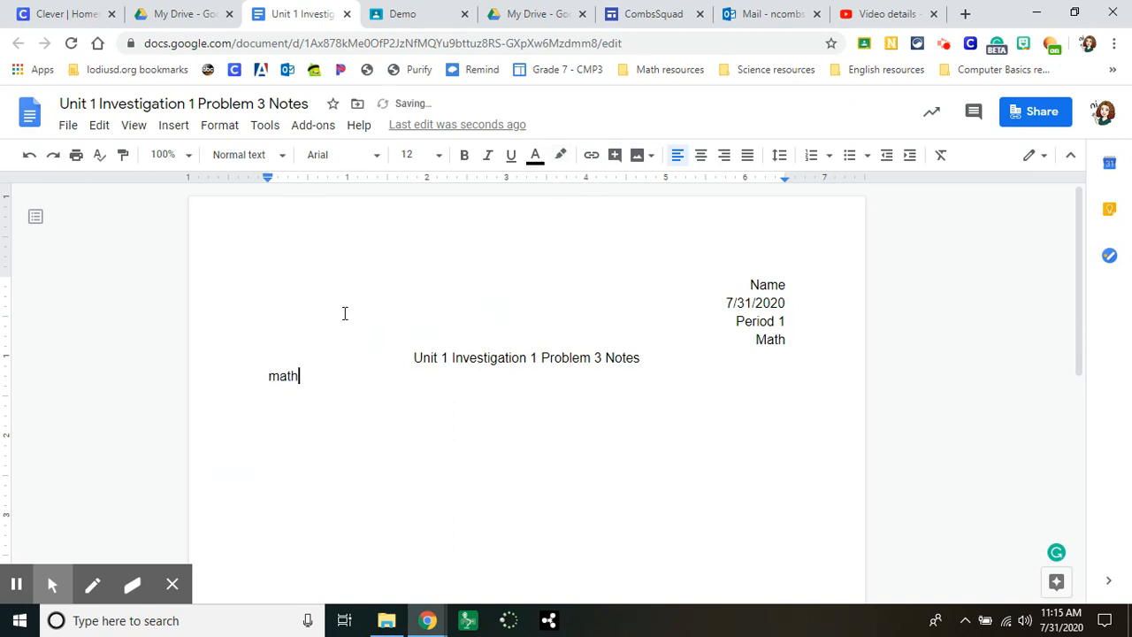
pyautogui.write('vocab')
pyautogui.moveTo(347, 386); pyautogui.dragTo(270, 376)
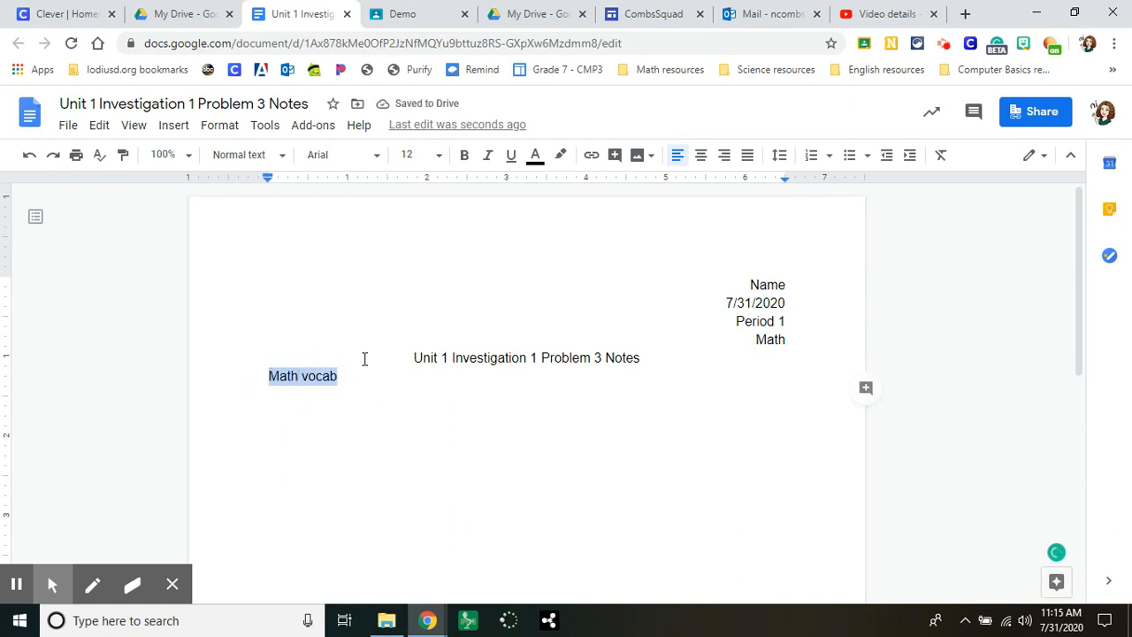
pyautogui.click(560, 155)
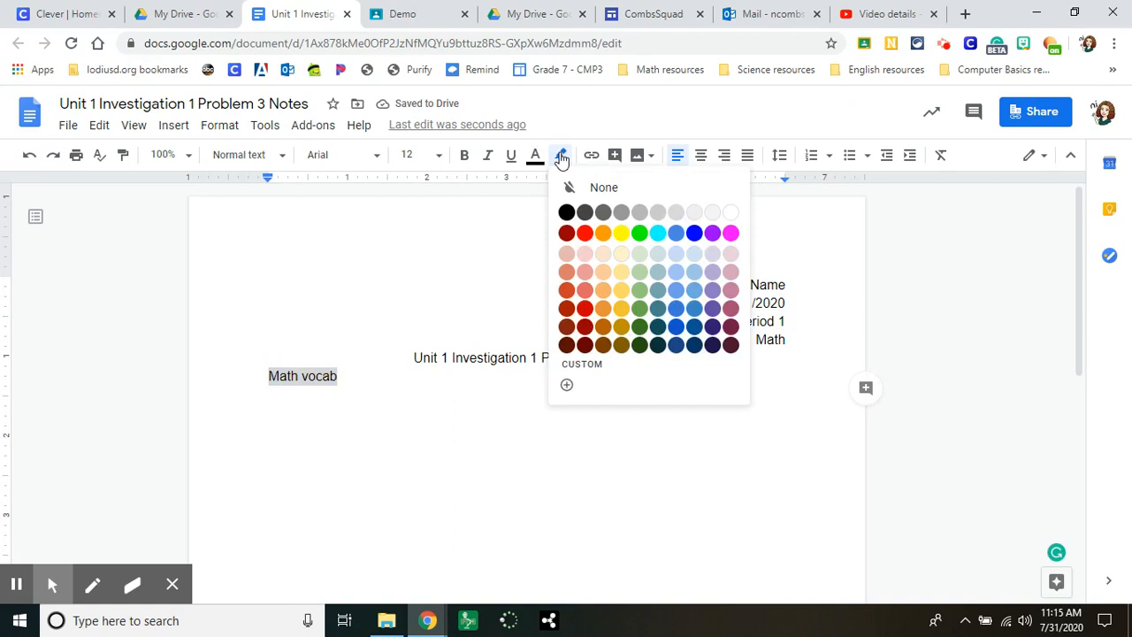
pyautogui.click(622, 234)
pyautogui.click(488, 409)
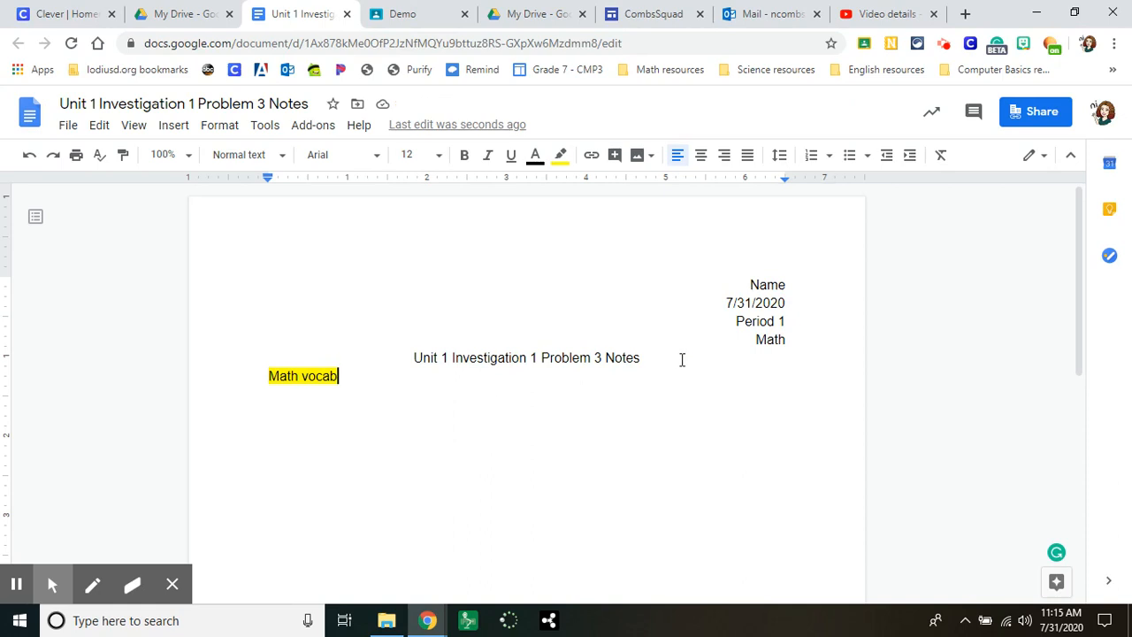
# Set the "Math vocab" line to double spacing and start a new line below it.
pyautogui.click(782, 160)
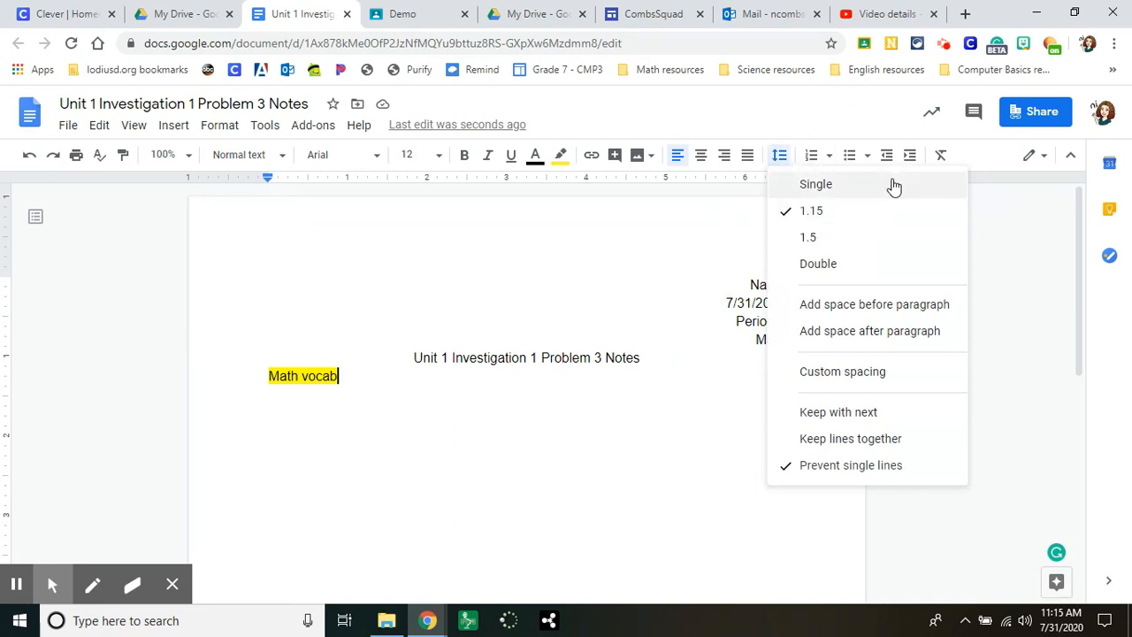
pyautogui.click(895, 267)
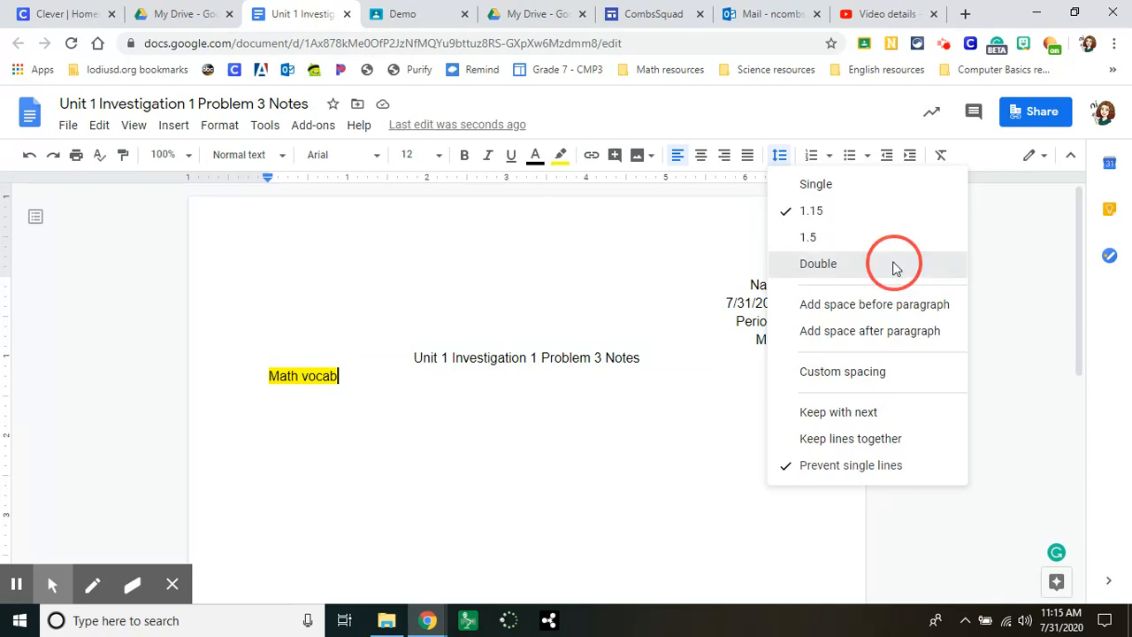
pyautogui.press('Return')
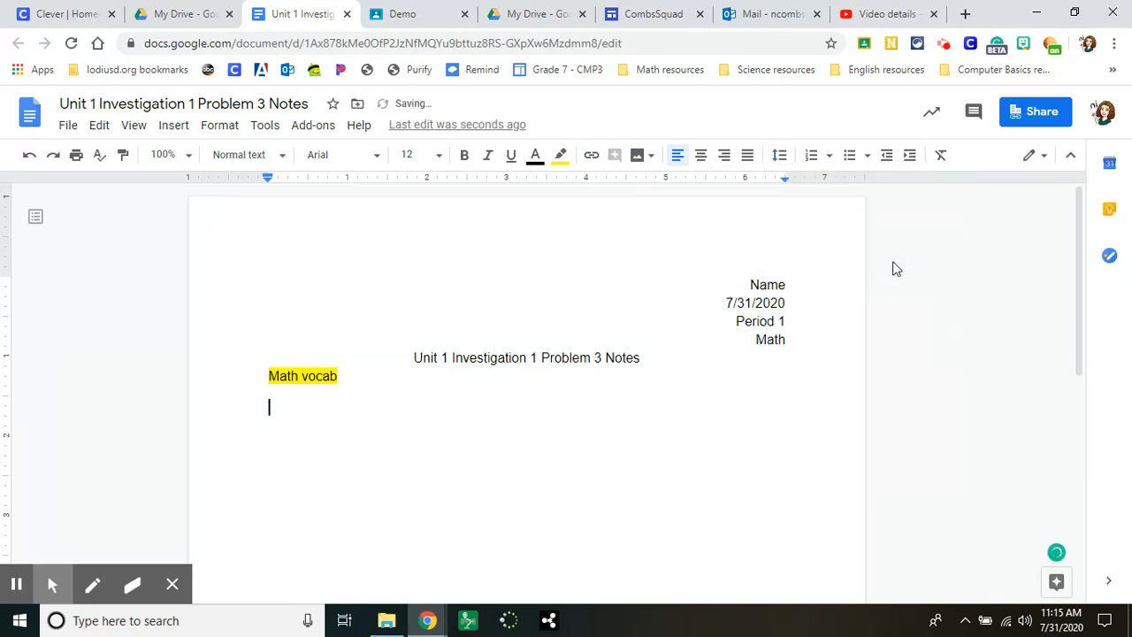
# Enter the sample lines "Jjgfgfg" and "Asdfh df" below "Math vocab", followed by the indented line "Hasdjhf a".
pyautogui.write('jjgfgfg')
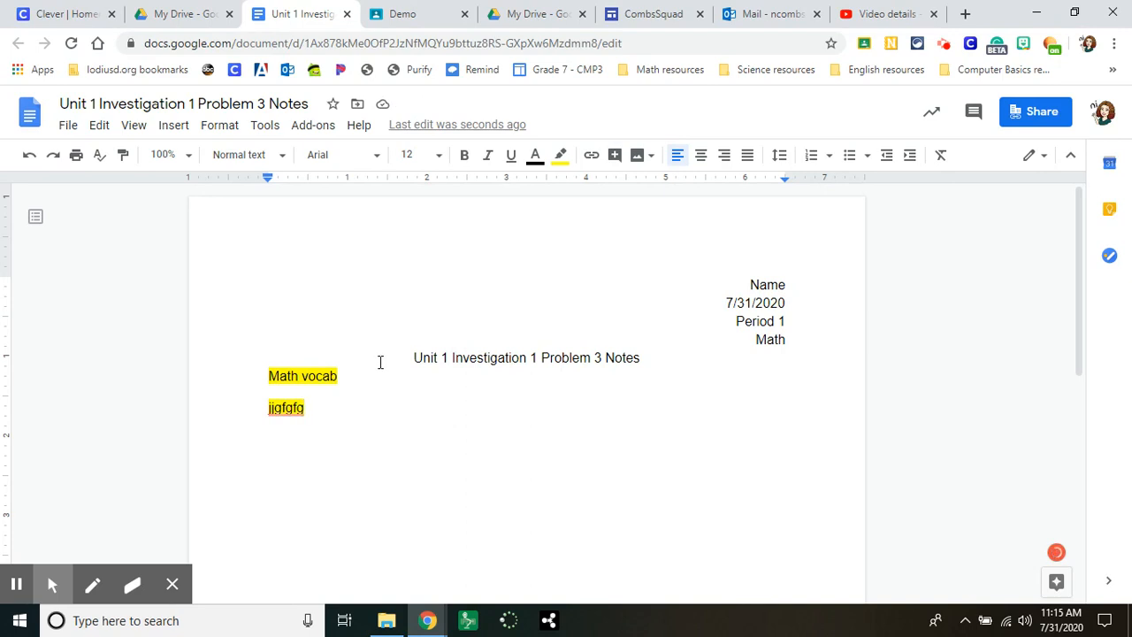
pyautogui.press('Return')
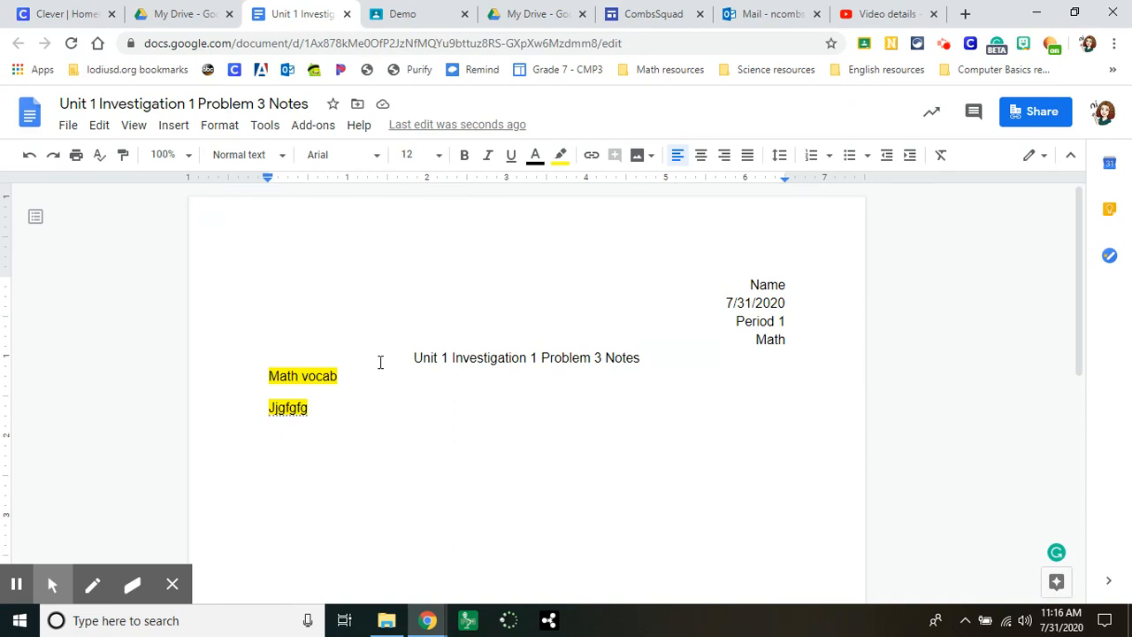
pyautogui.write('Asdfh df')
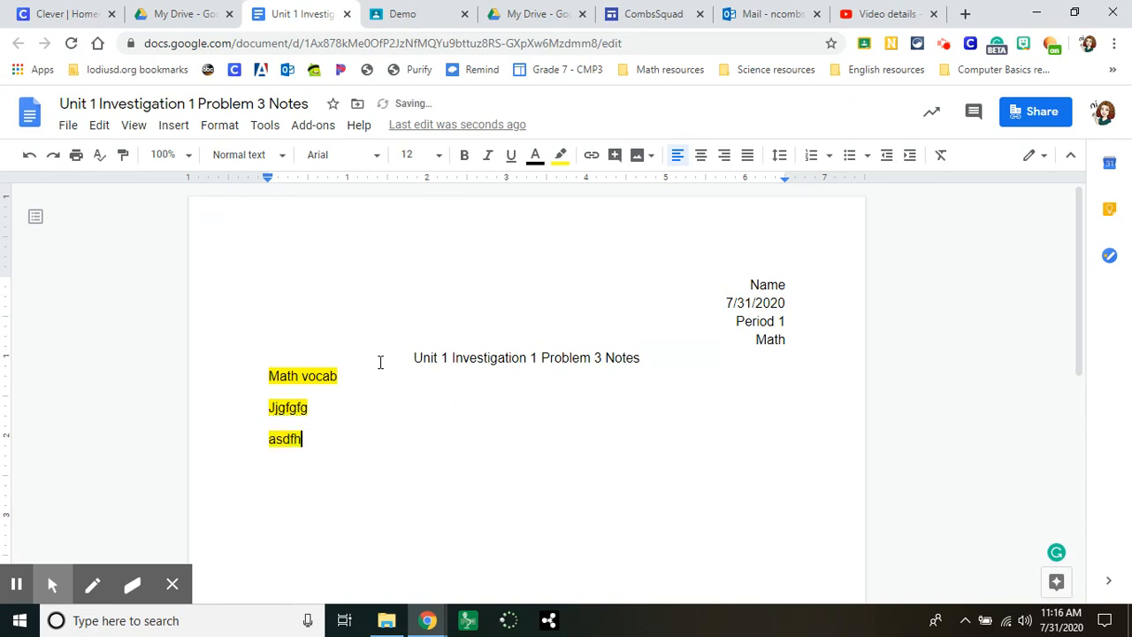
pyautogui.press('Return')
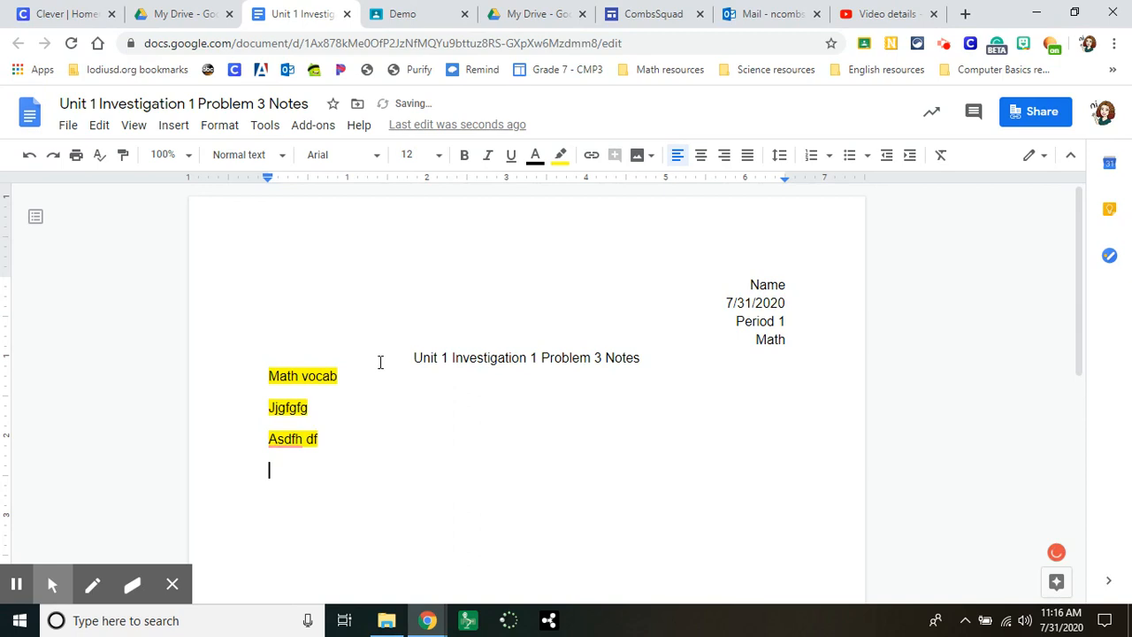
pyautogui.press('Tab')
pyautogui.write('Hasdjhf a')
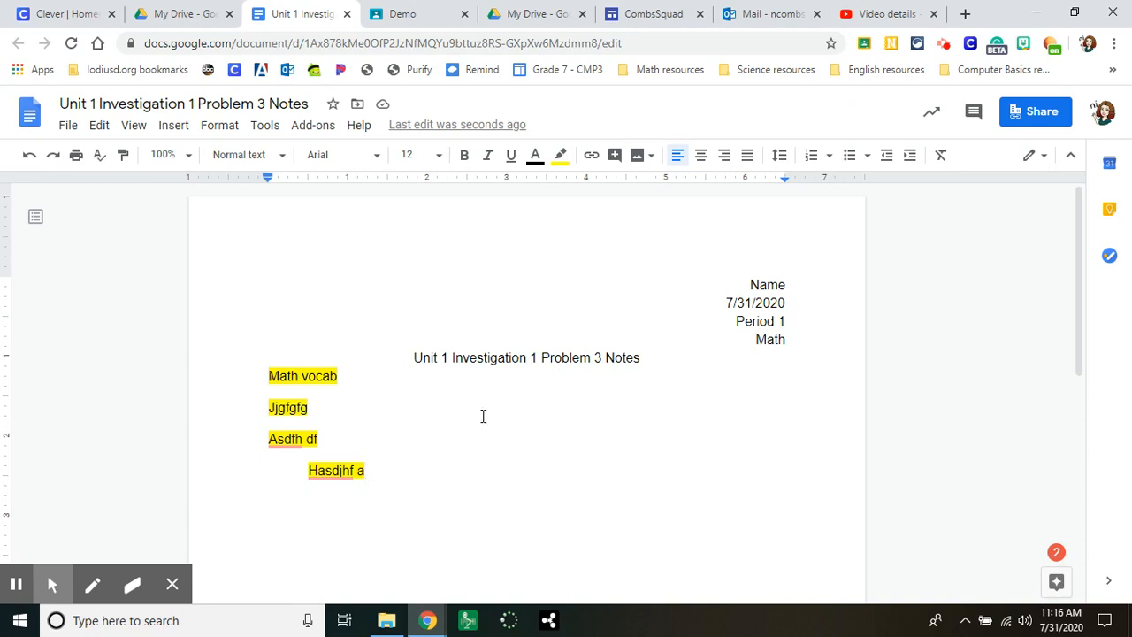
# Select the heading and title, and look through the add-ons and the spelling and grammar options.
pyautogui.moveTo(663, 369); pyautogui.dragTo(561, 285)
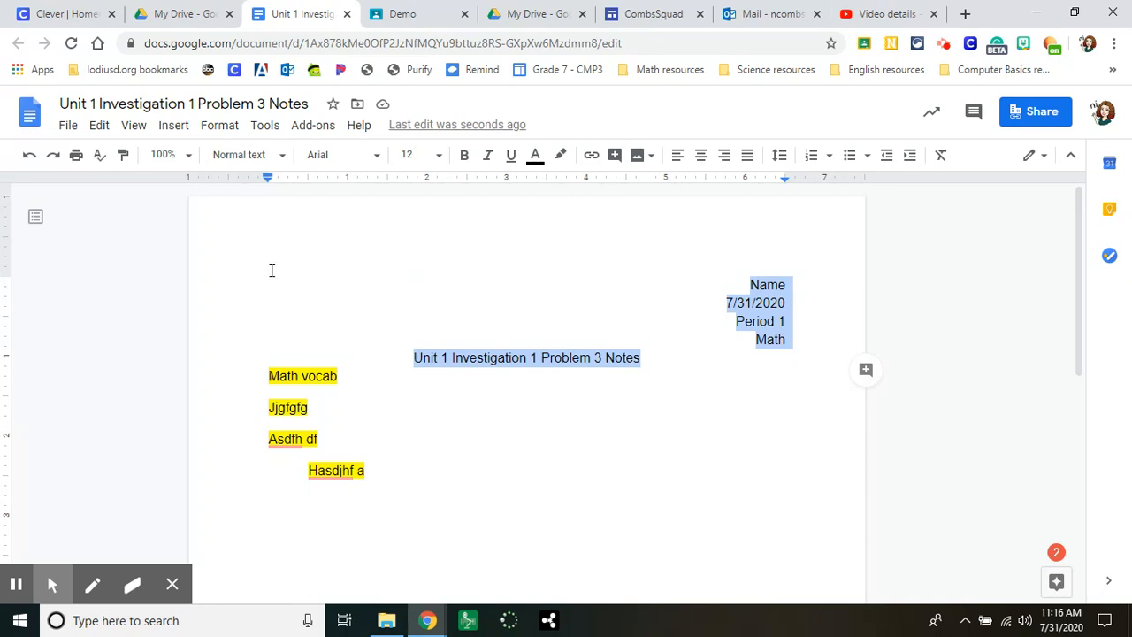
pyautogui.click(323, 126)
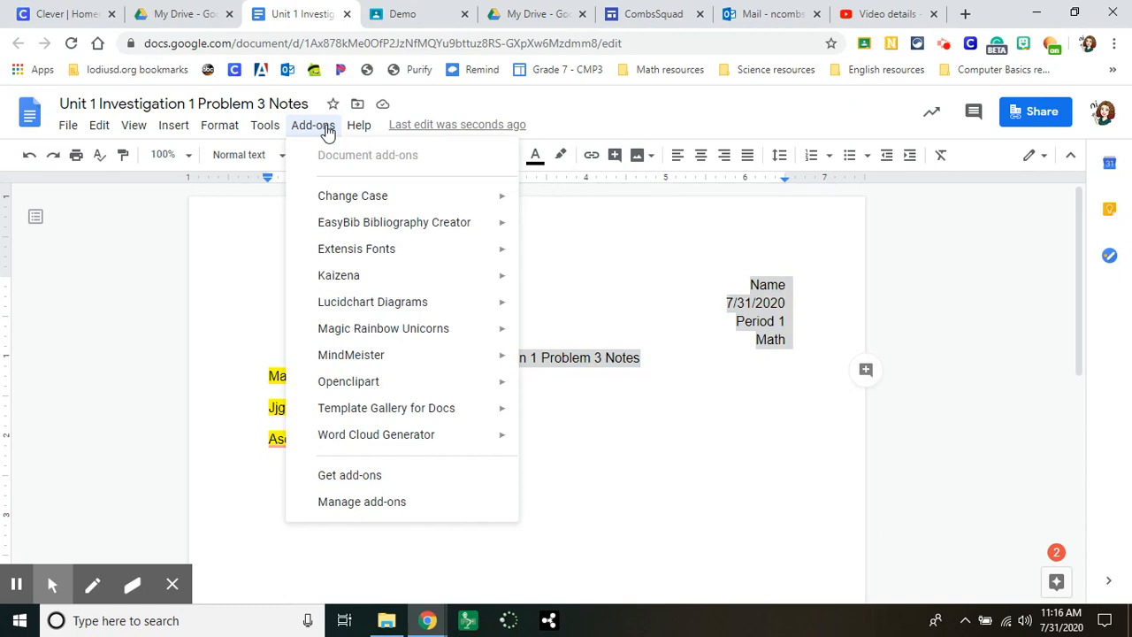
pyautogui.moveTo(273, 133)
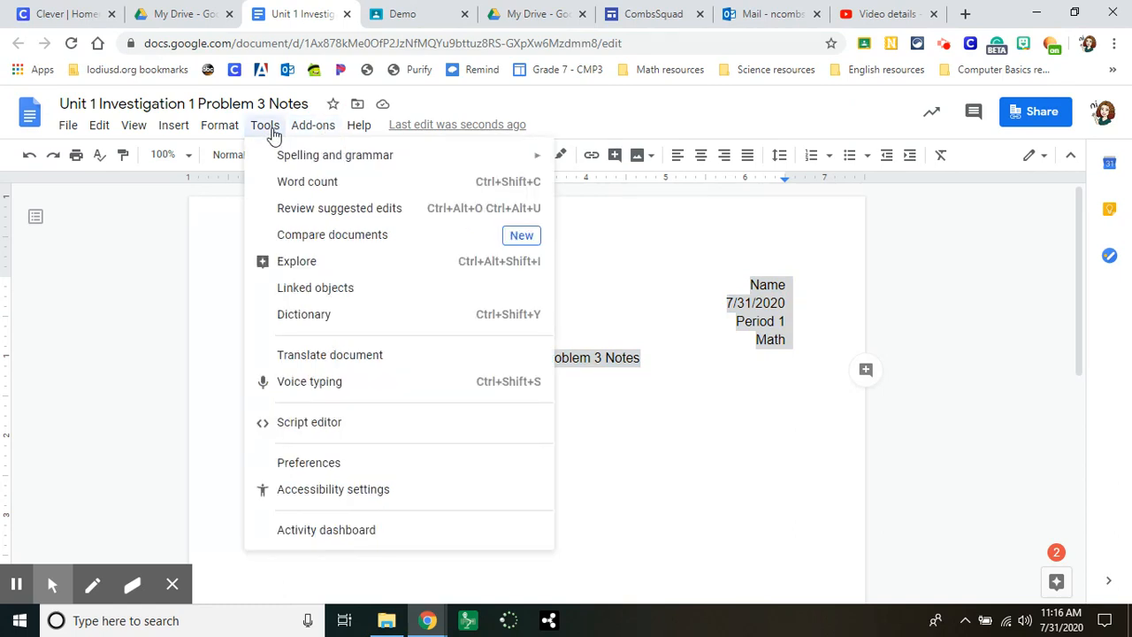
pyautogui.moveTo(299, 163)
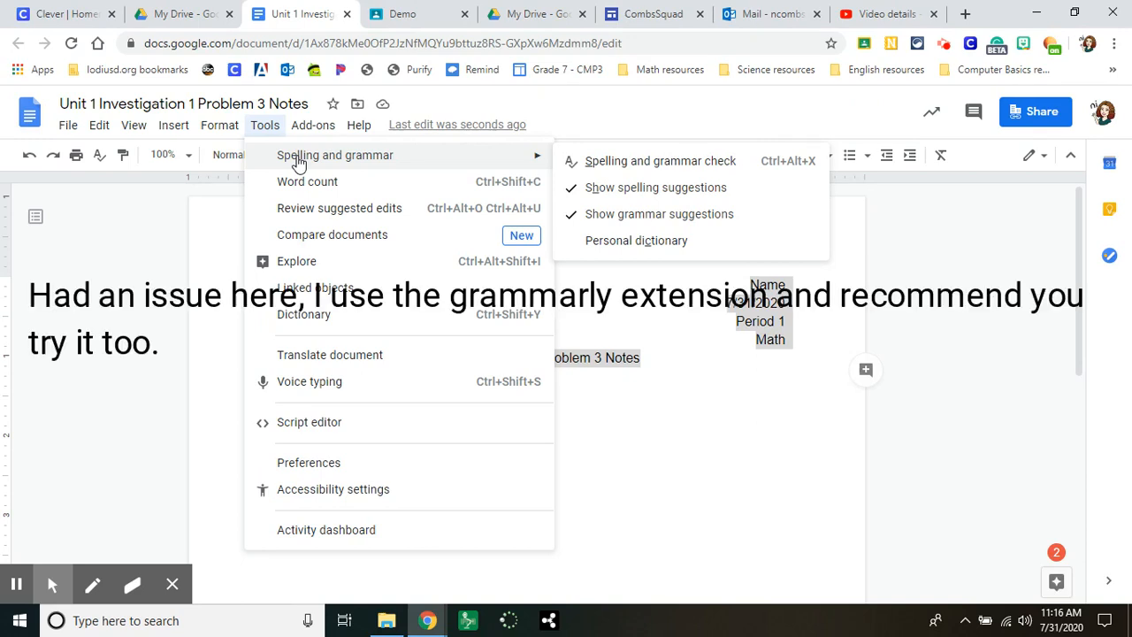
pyautogui.click(622, 354)
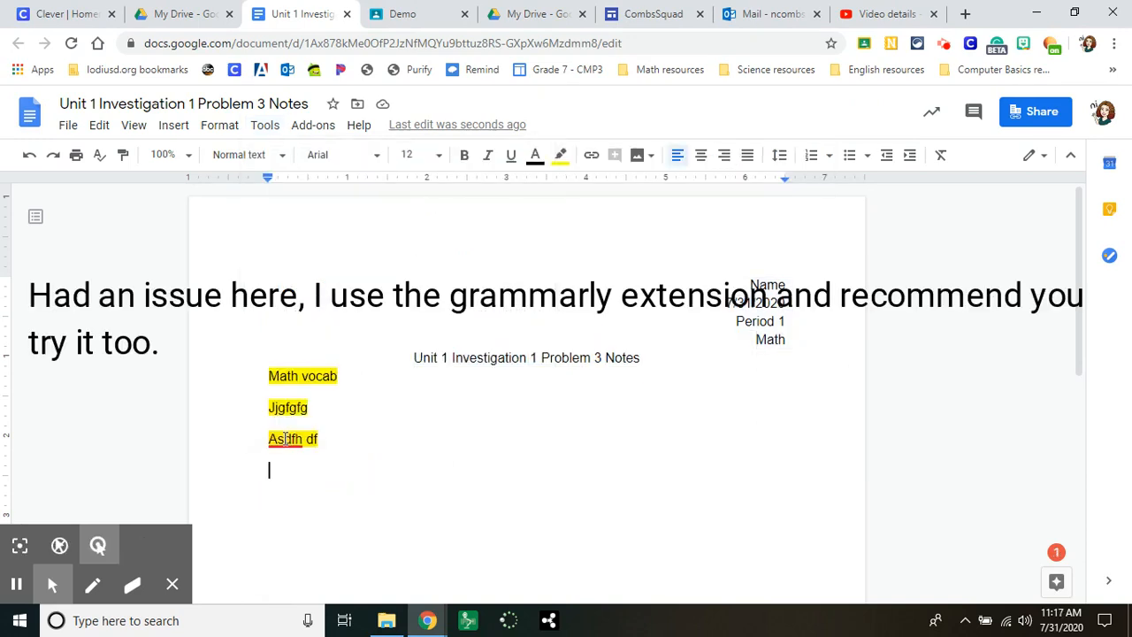
# Delete the sample lines "Jjgfgfg" and "Asdfh df" below "Math vocab".
pyautogui.moveTo(285, 438)
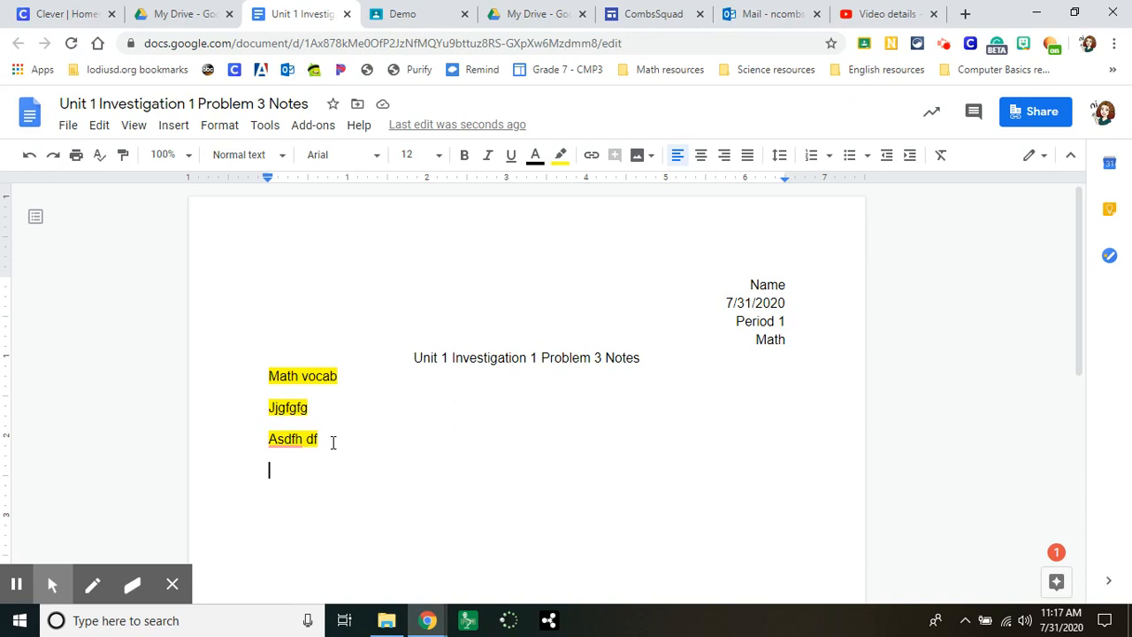
pyautogui.moveTo(333, 443); pyautogui.dragTo(260, 404)
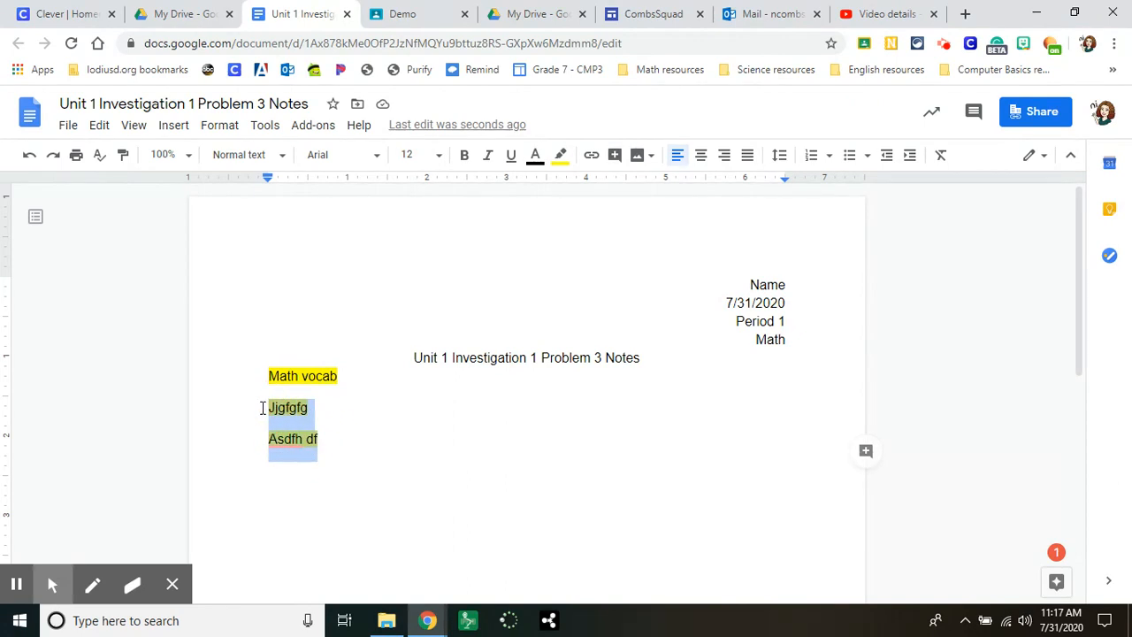
pyautogui.press('BackSpace')
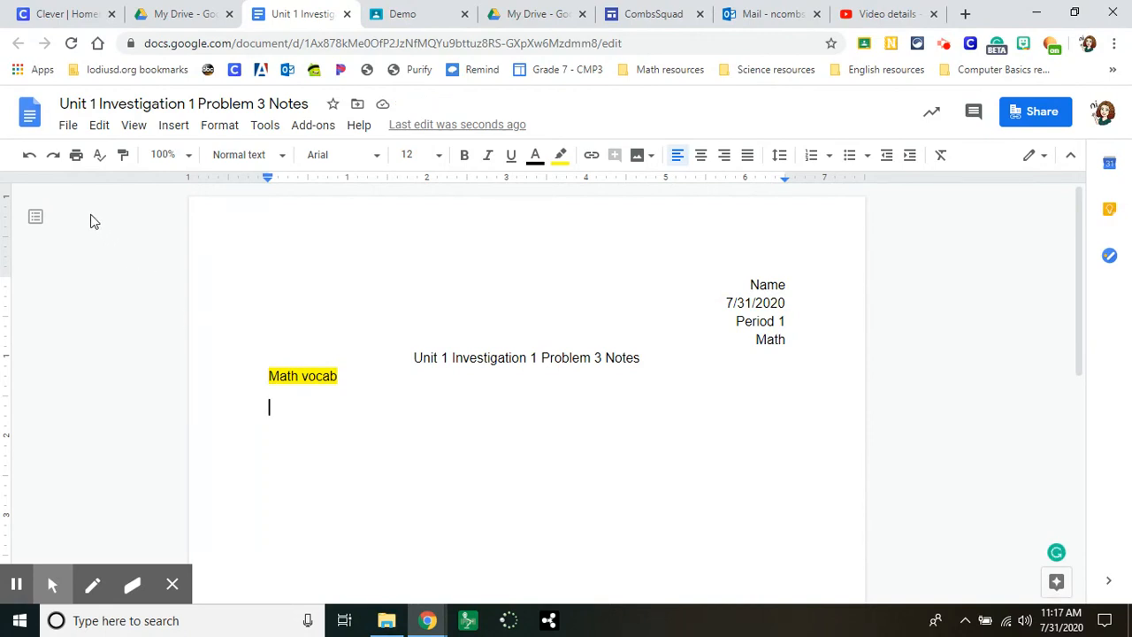
# Review the document's print settings with a custom page range of 1 and the additional options, and leave without printing.
pyautogui.click(77, 157)
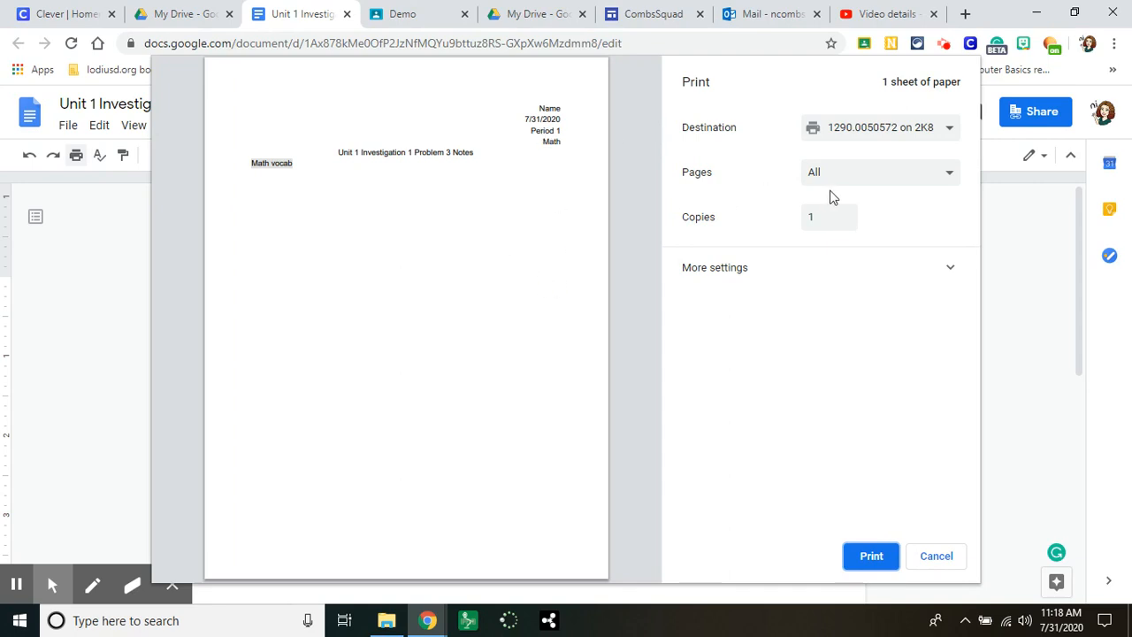
pyautogui.click(852, 175)
pyautogui.click(852, 207)
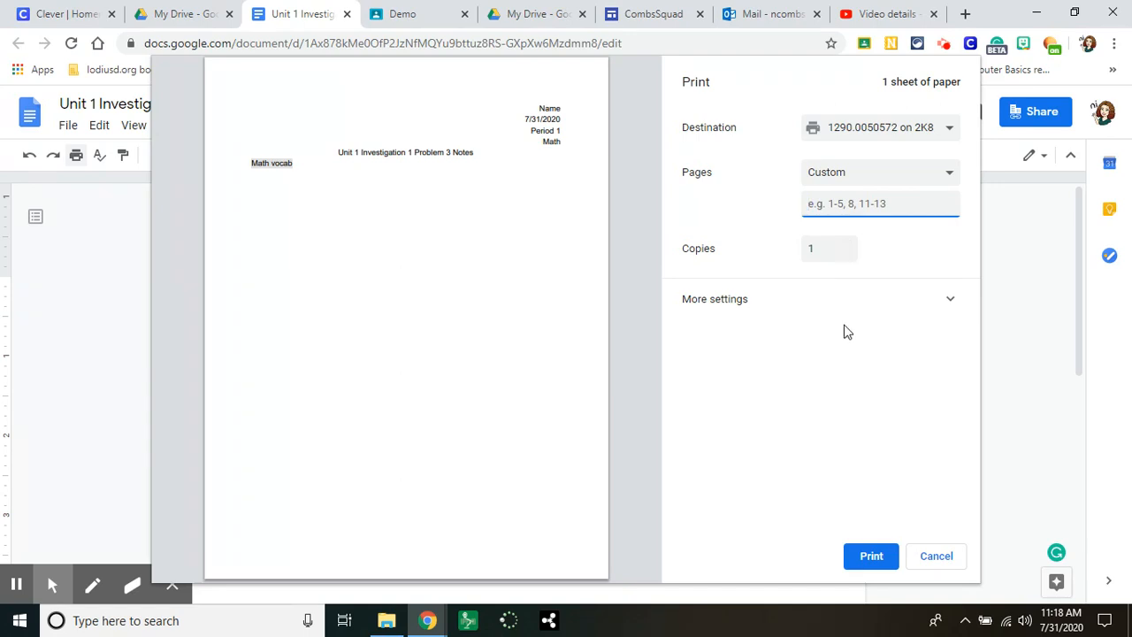
pyautogui.write('1')
pyautogui.click(866, 319)
pyautogui.scroll(-3, 758, 381)
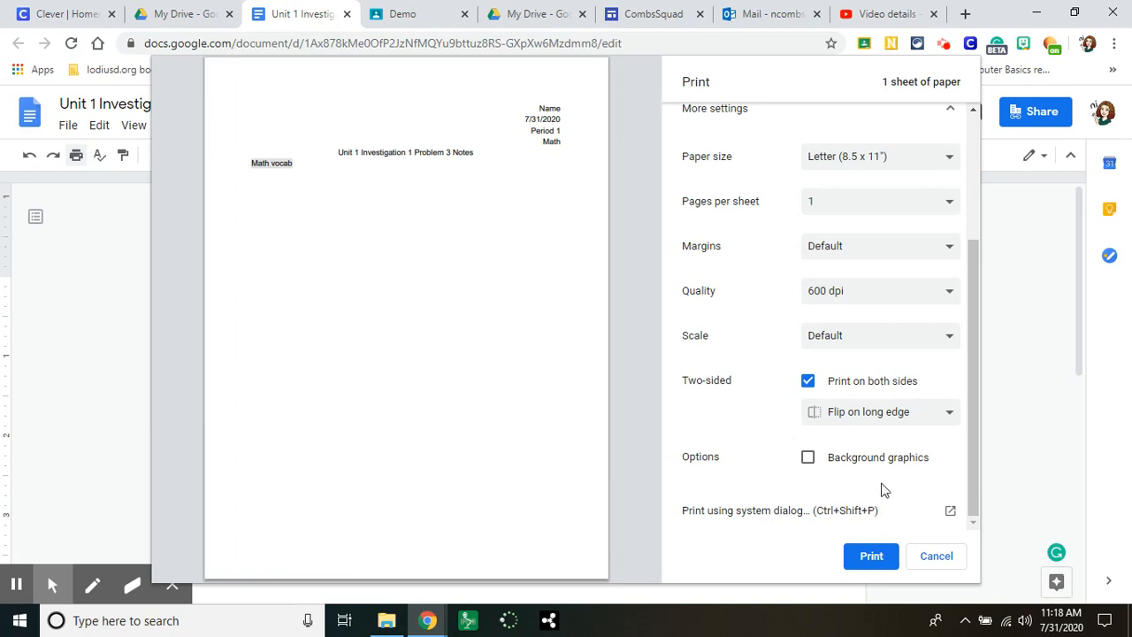
pyautogui.click(937, 555)
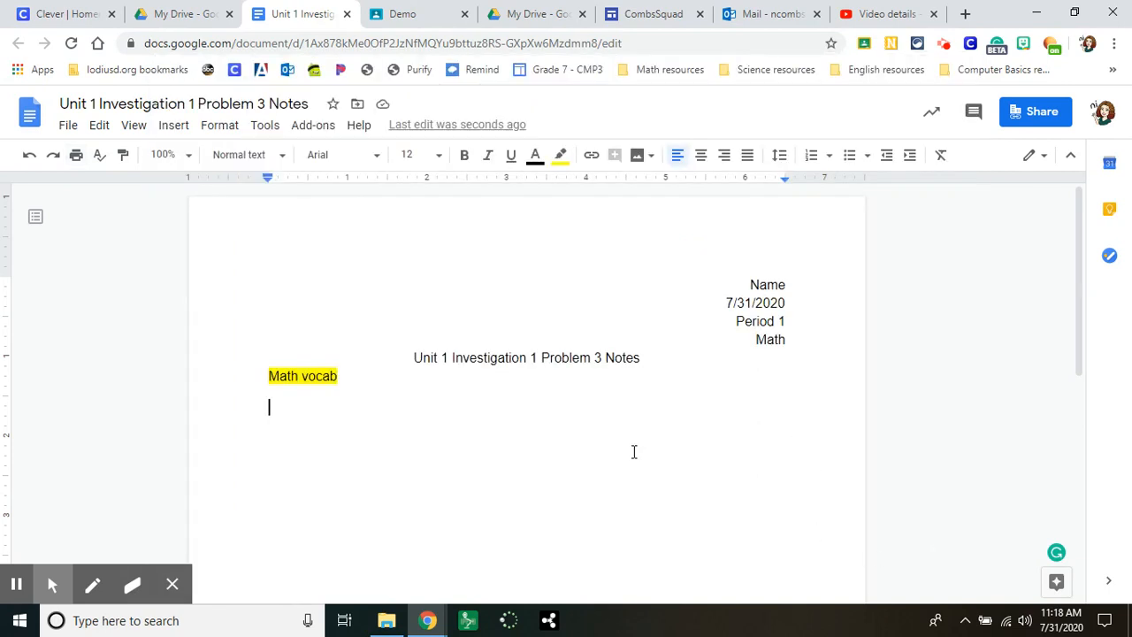
# Close the document and remove the Unit 1 Investigation 1 Problem 3 Notes file from My Drive.
pyautogui.click(349, 16)
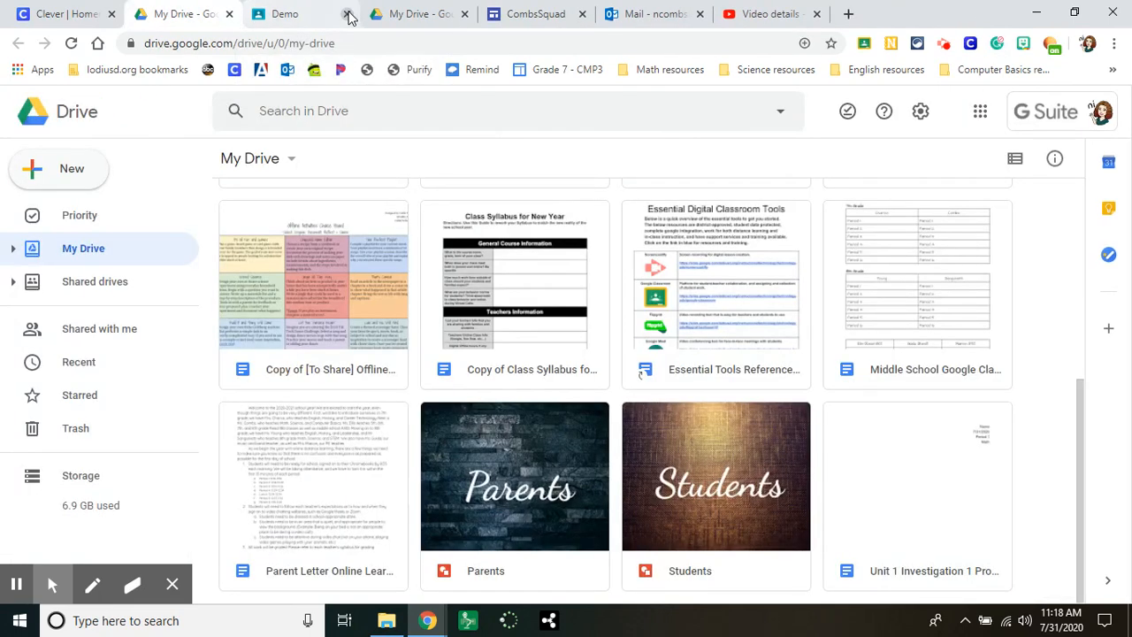
pyautogui.click(917, 498)
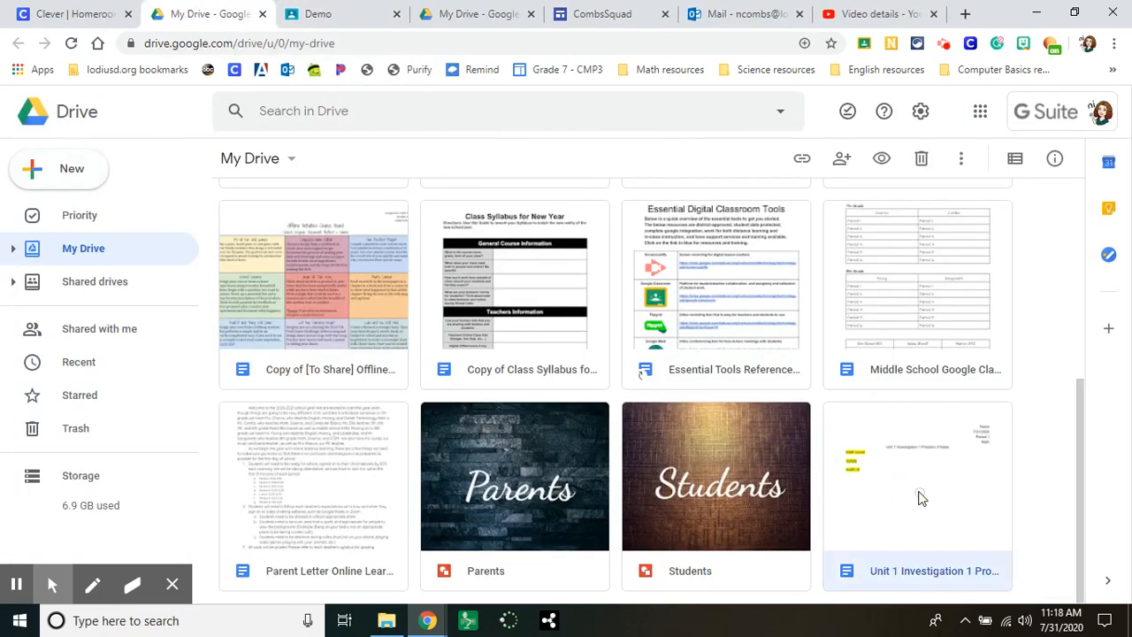
pyautogui.click(921, 160)
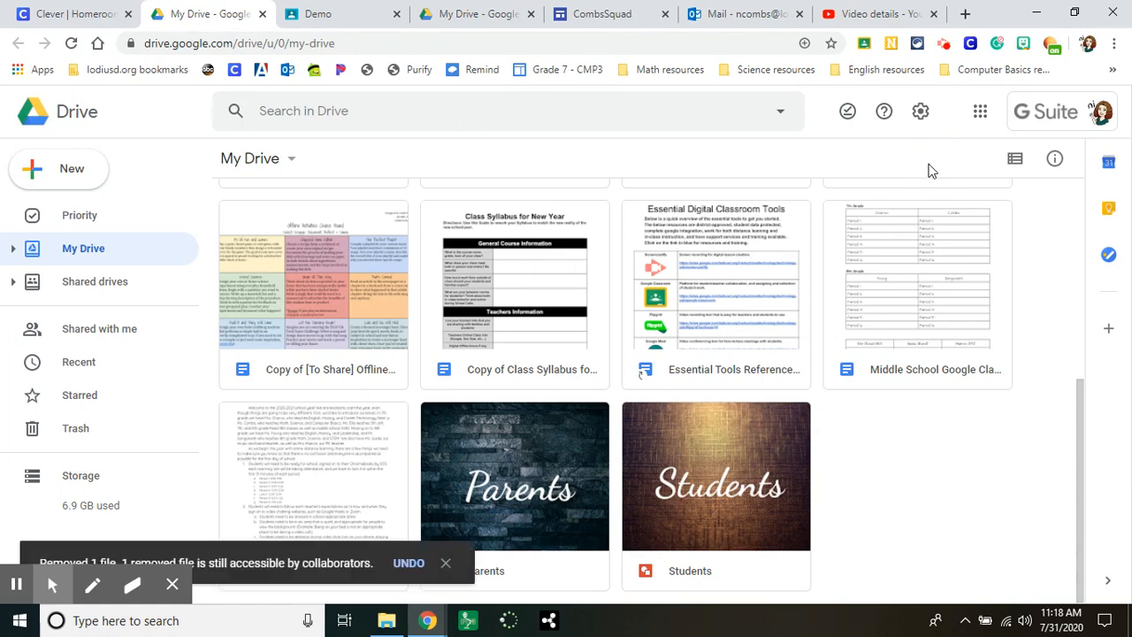
# Show the options for creating a new item in Google Drive.
pyautogui.click(75, 169)
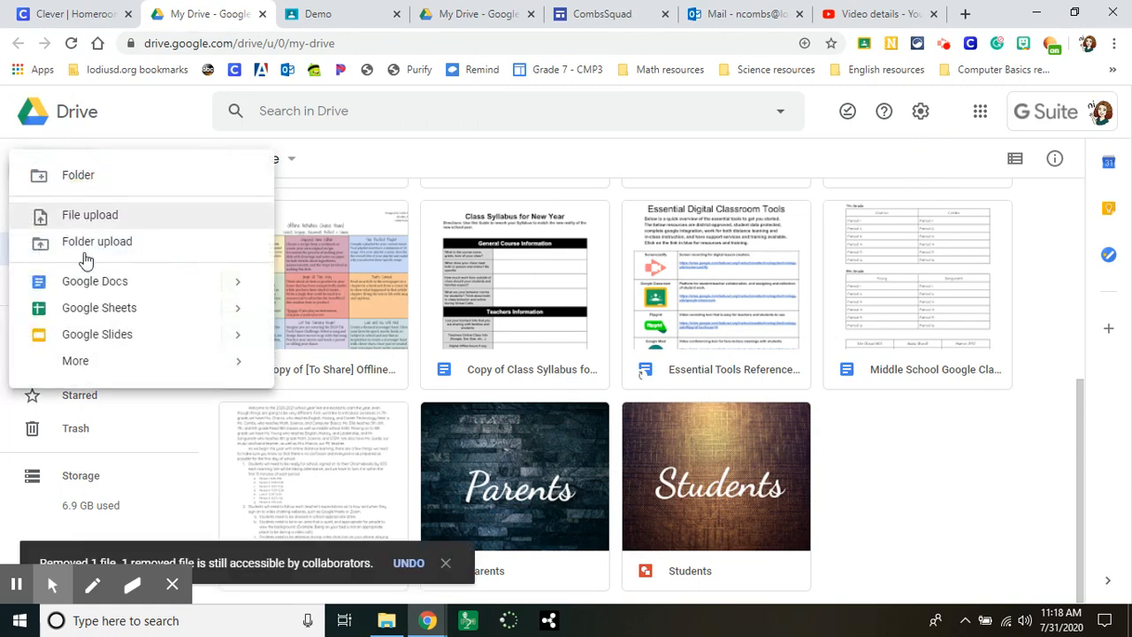